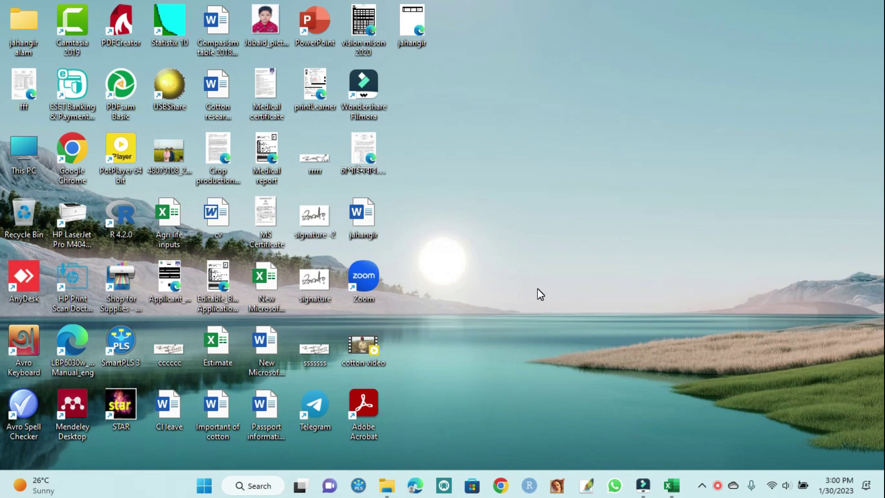
Switch to the Zink_line graph workbook in Excel and insert a basic 2-D line chart from cells A2:F10
click(671, 485)
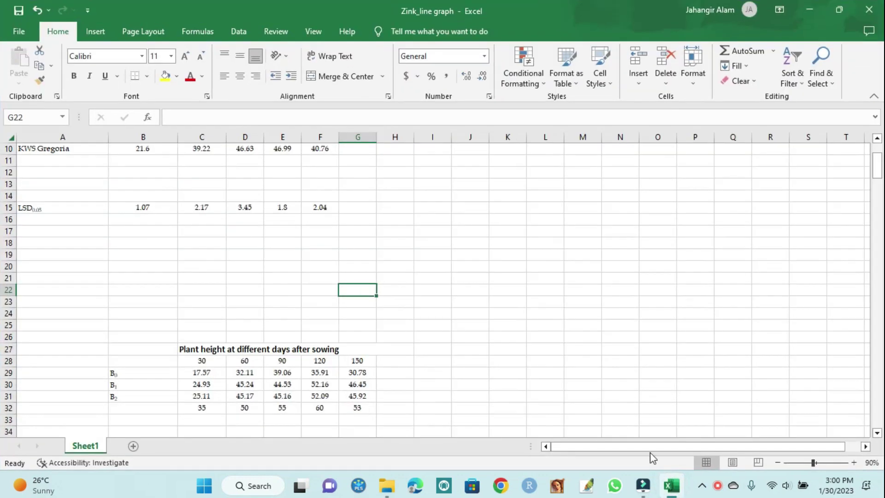
scroll(438, 271, up, 3)
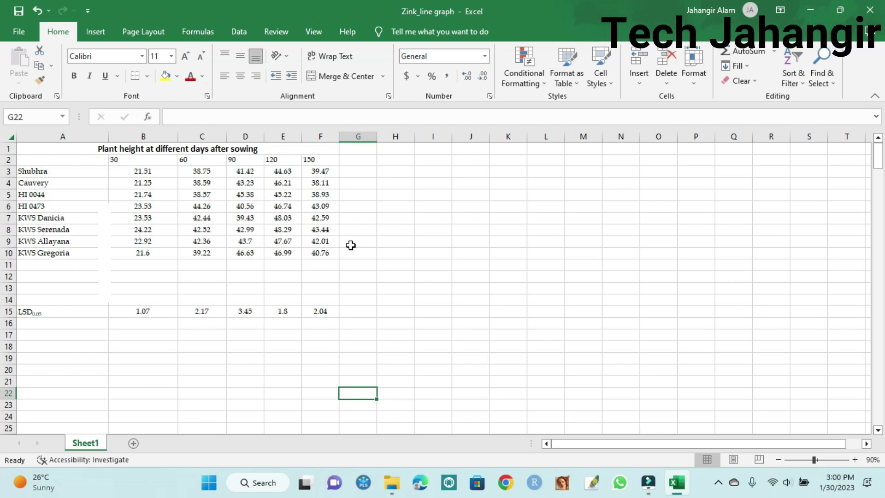
drag(76, 163, 305, 250)
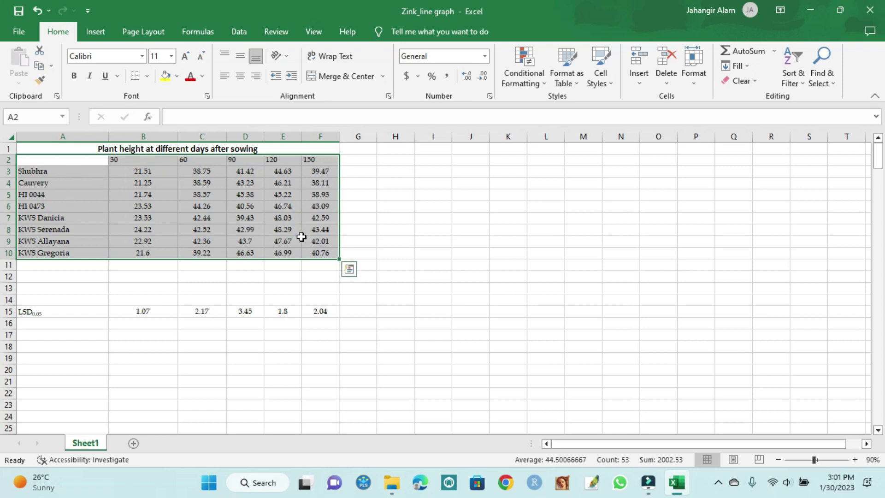
click(97, 32)
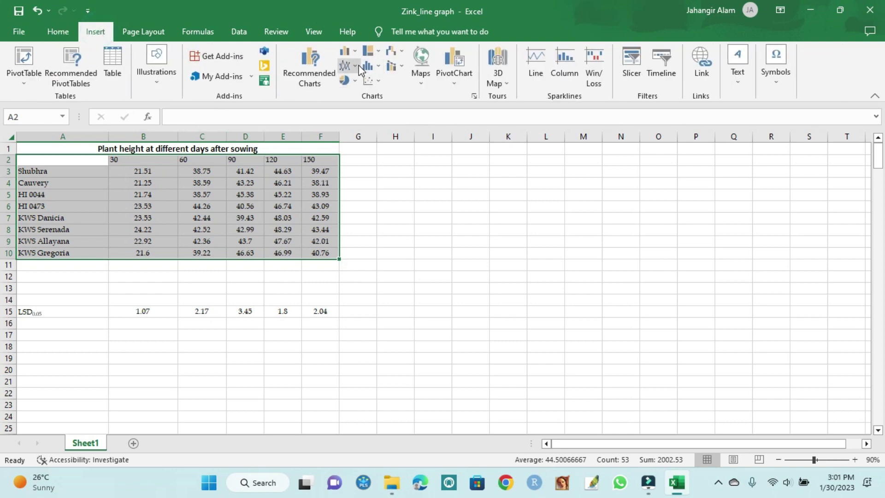
click(355, 68)
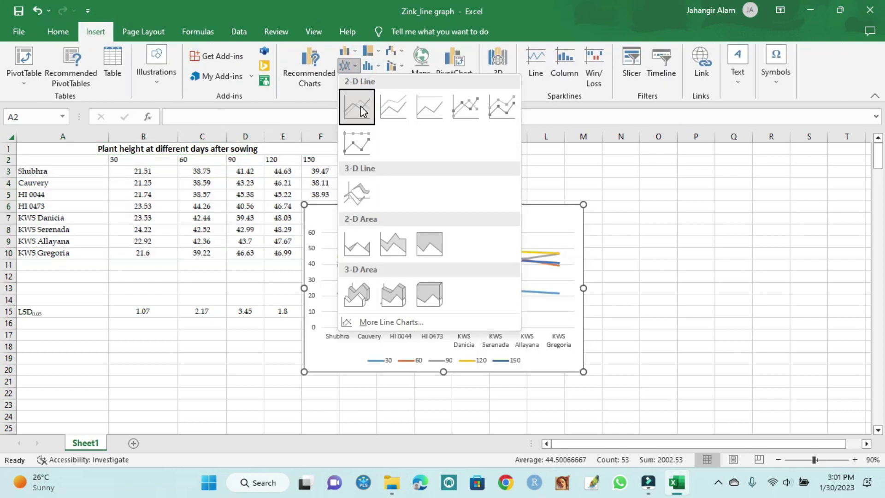
click(357, 107)
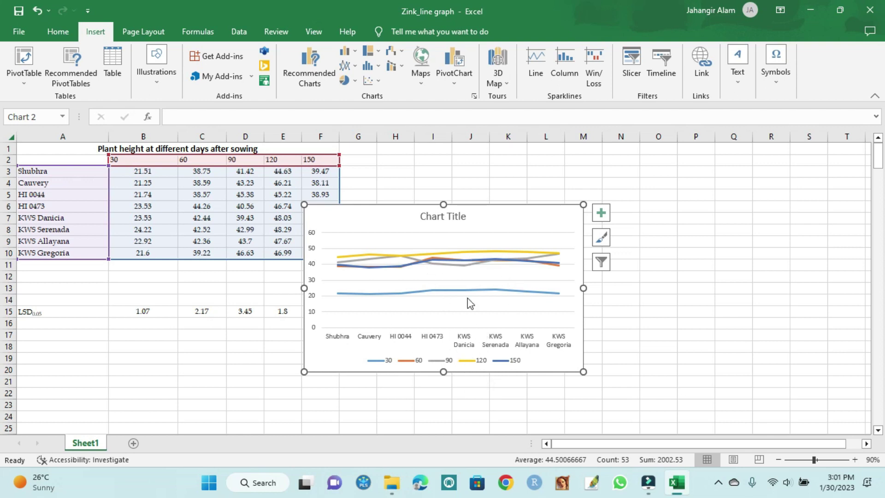
Swap the chart's rows and columns, and move the chart clear of the data table, over columns I to P
click(502, 208)
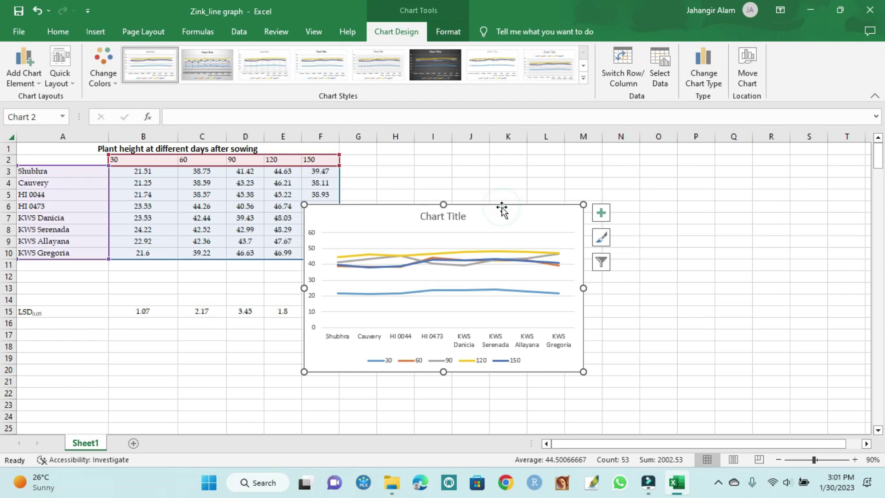
click(623, 61)
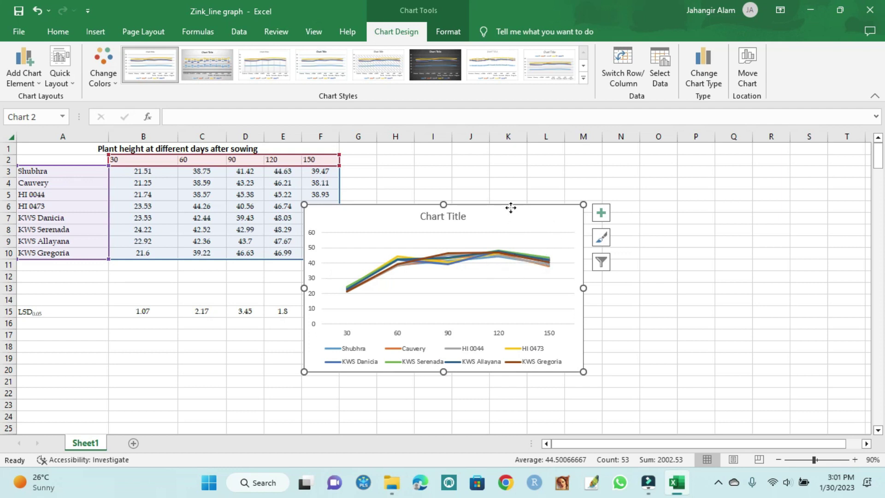
drag(509, 209, 646, 163)
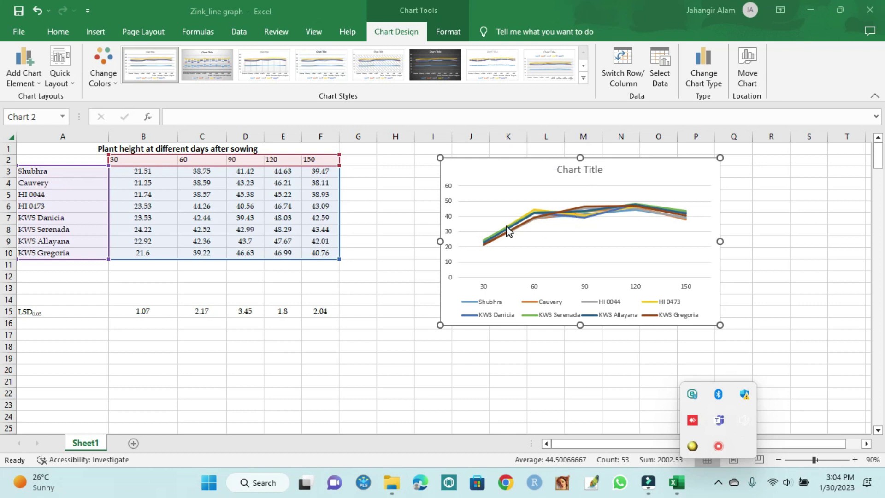
Fill cells B11:F11 with 60 and extend the chart's data range to include row 11
mouse_move(507, 230)
click(154, 264)
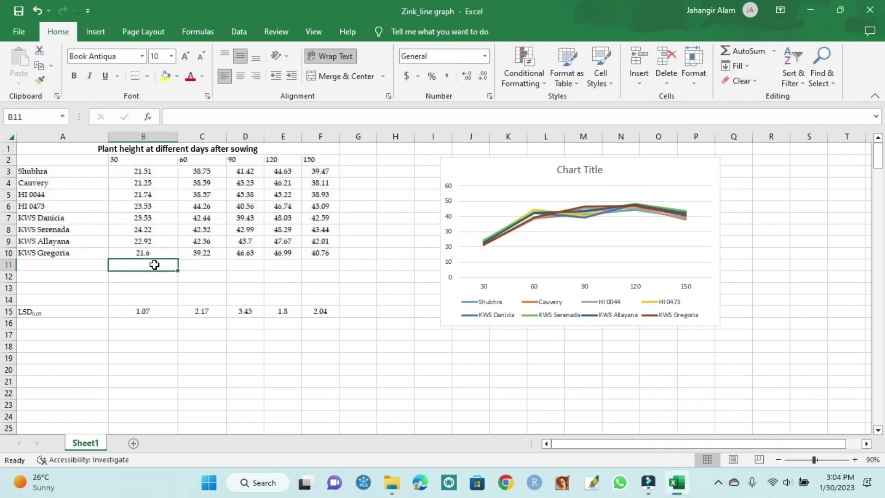
text(60)
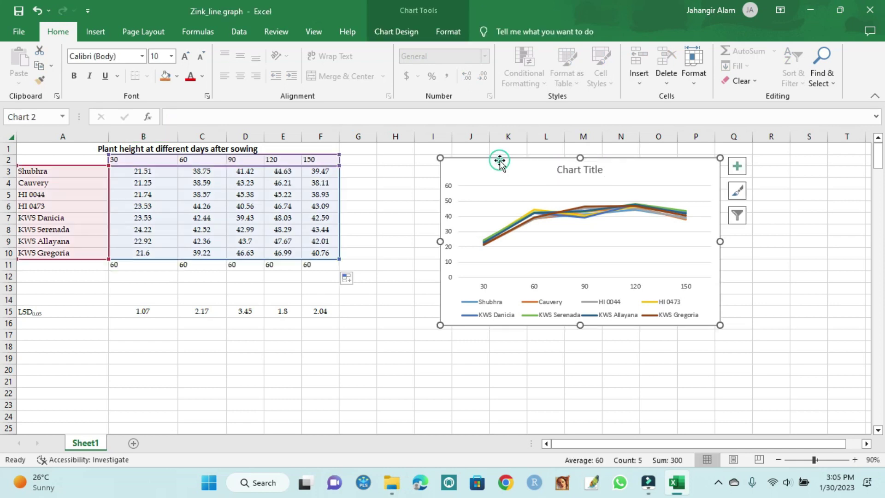
drag(341, 258, 340, 270)
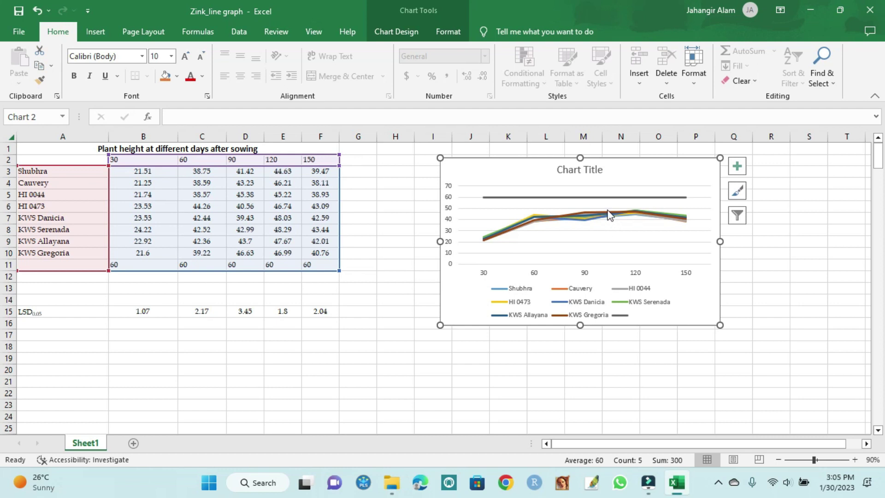
Add error bars to the constant 60 series and set their vertical direction to Both
mouse_move(601, 201)
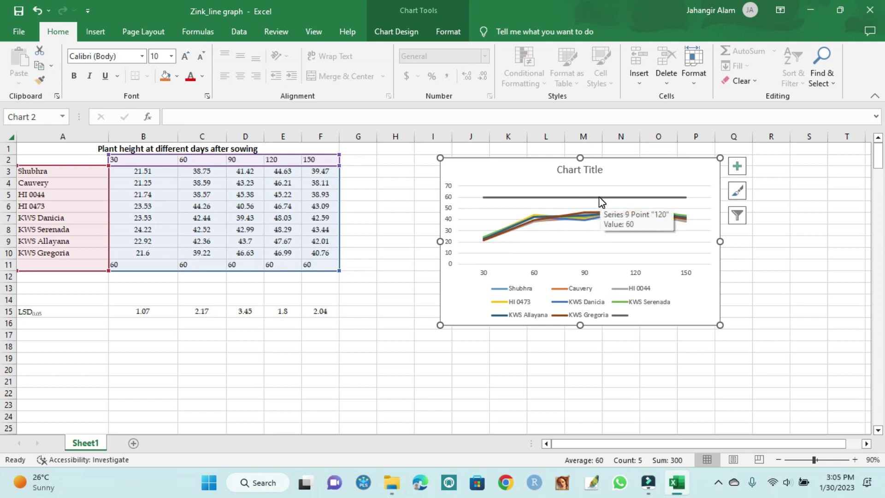
click(600, 198)
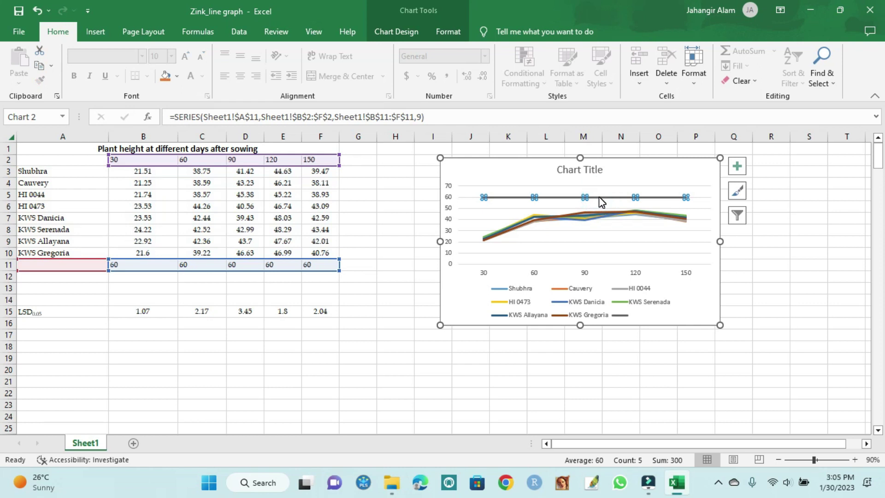
click(738, 169)
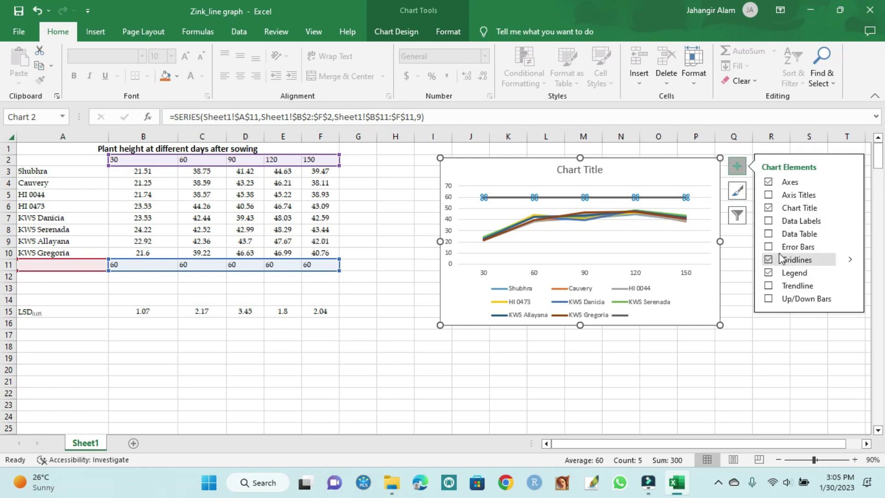
click(777, 250)
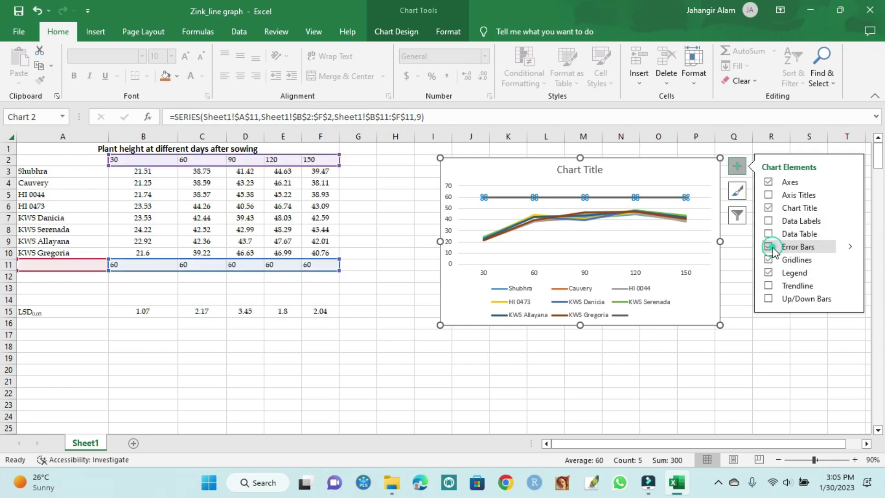
click(851, 248)
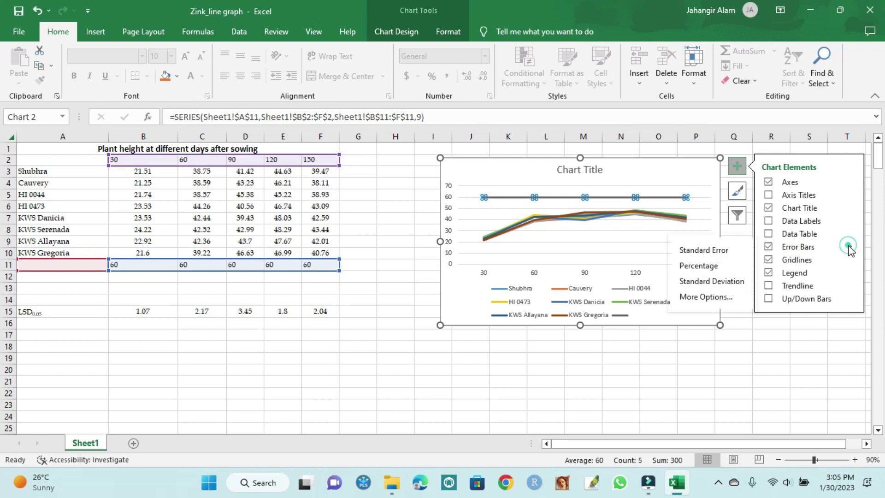
click(720, 297)
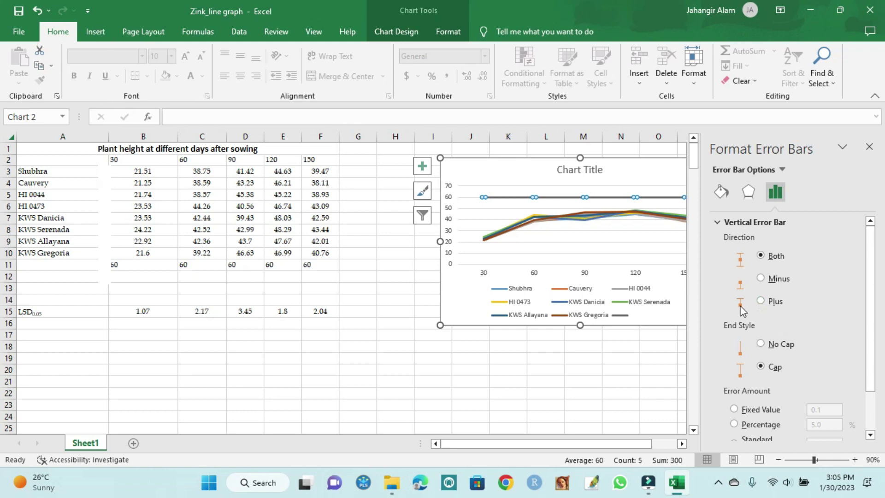
click(760, 302)
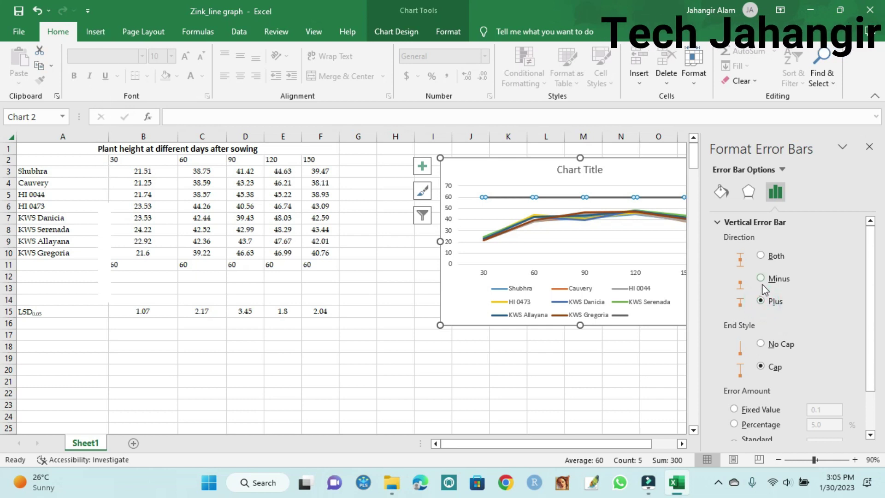
click(761, 257)
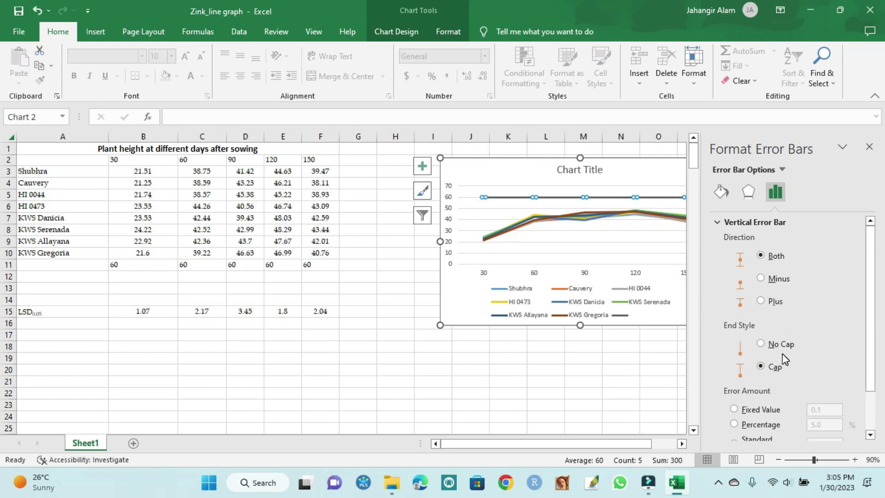
Give the error bars custom amounts, using the LSD values in B15:F15 for both positive and negative errors
scroll(782, 354, down, 2)
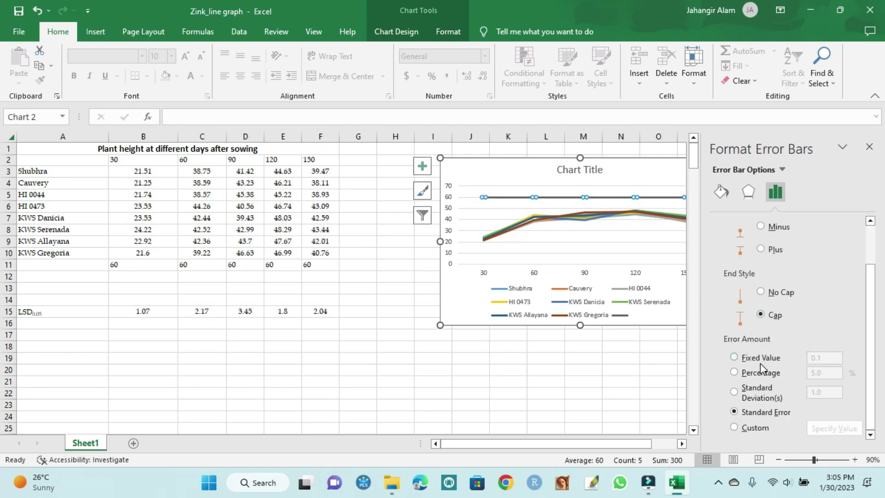
click(735, 427)
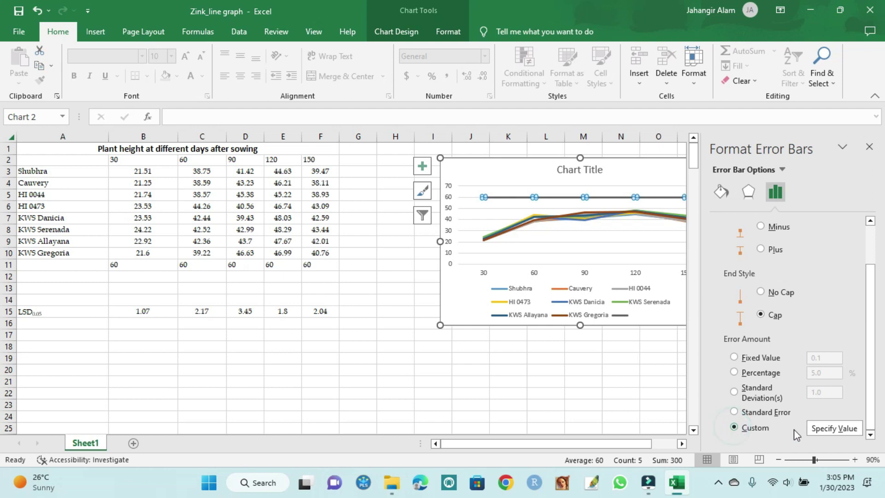
click(835, 427)
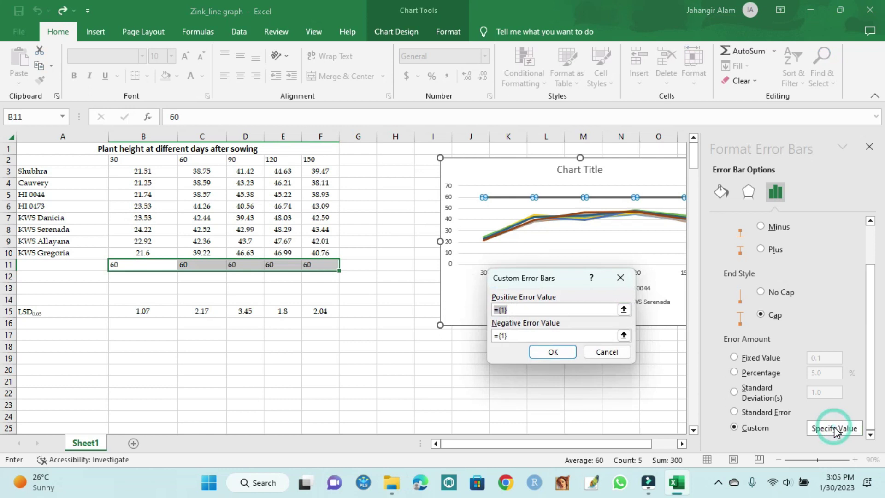
click(624, 310)
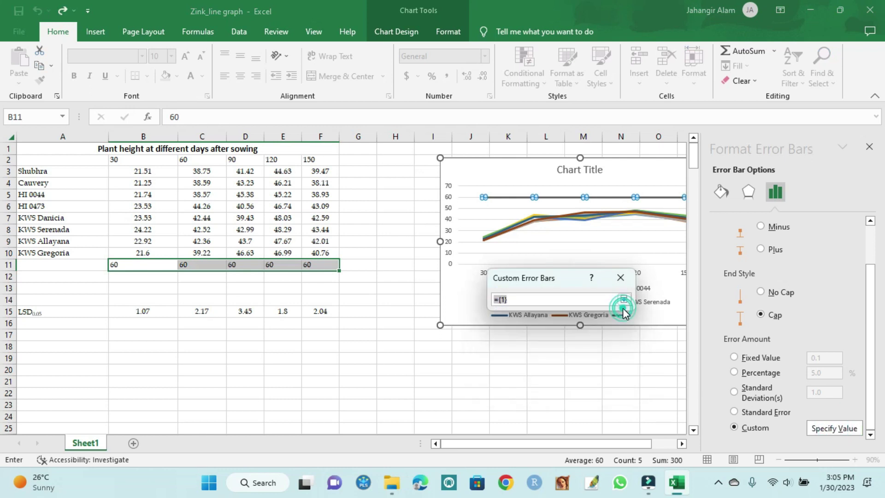
drag(141, 311, 322, 315)
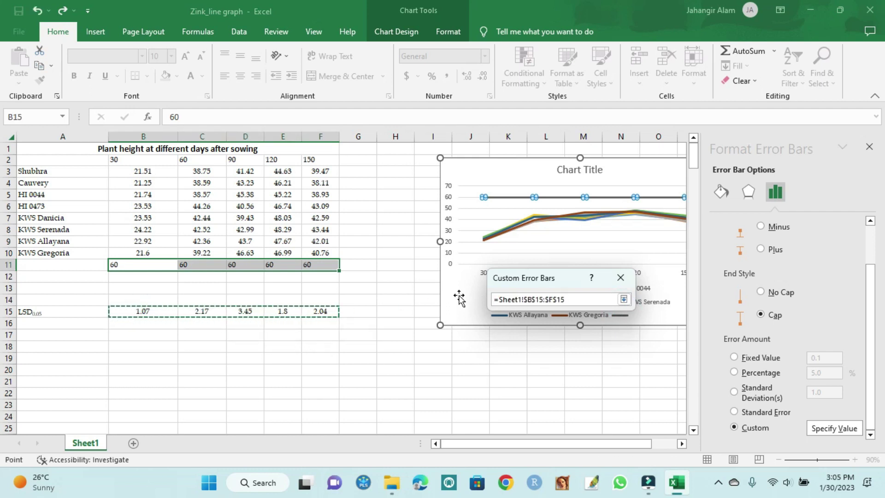
click(623, 299)
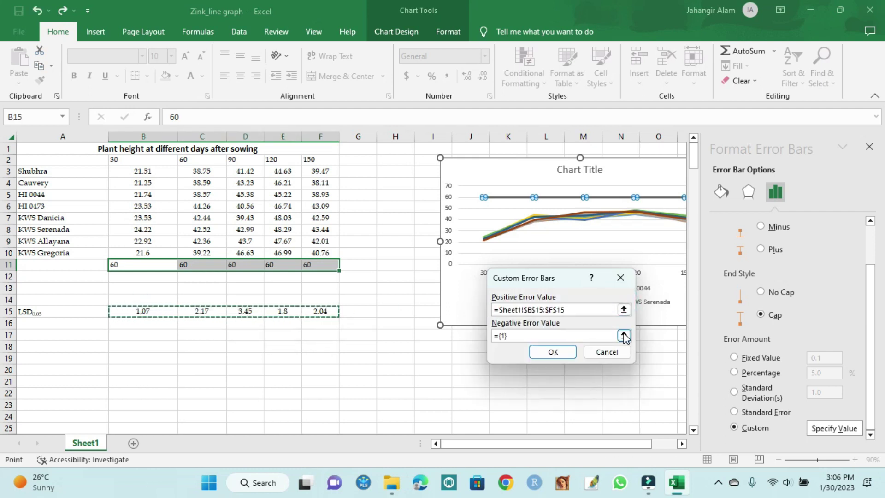
click(624, 336)
drag(139, 314, 318, 313)
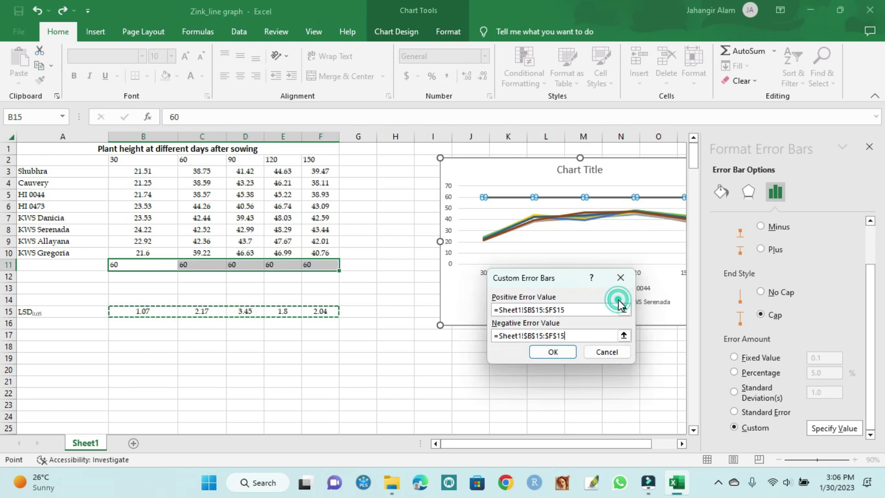
click(561, 350)
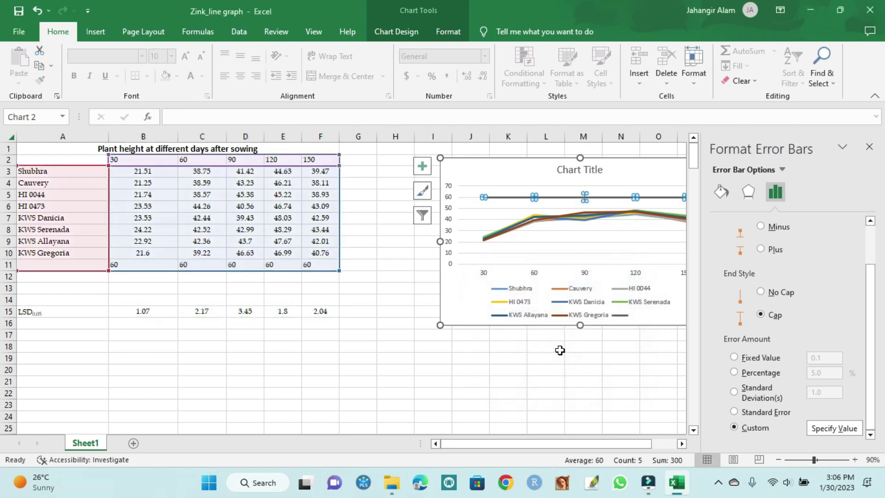
Move the chart closer to the data table and format the constant 60 series with no line
drag(530, 164, 487, 157)
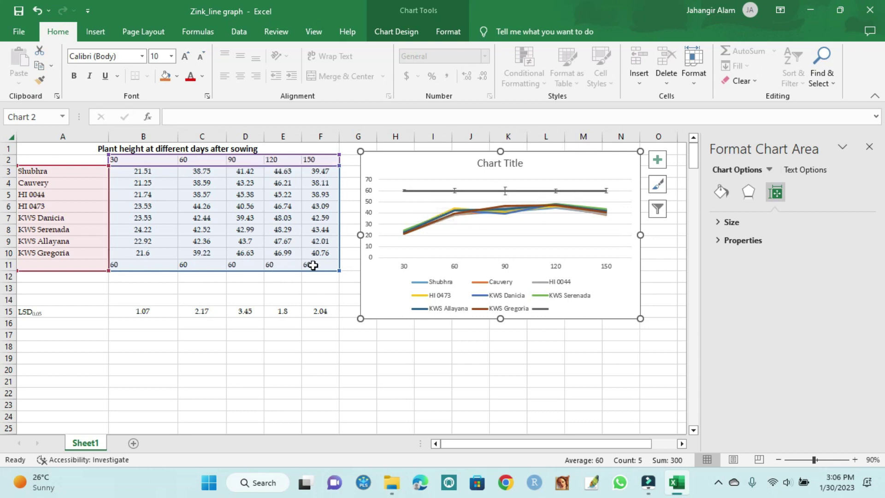
click(574, 191)
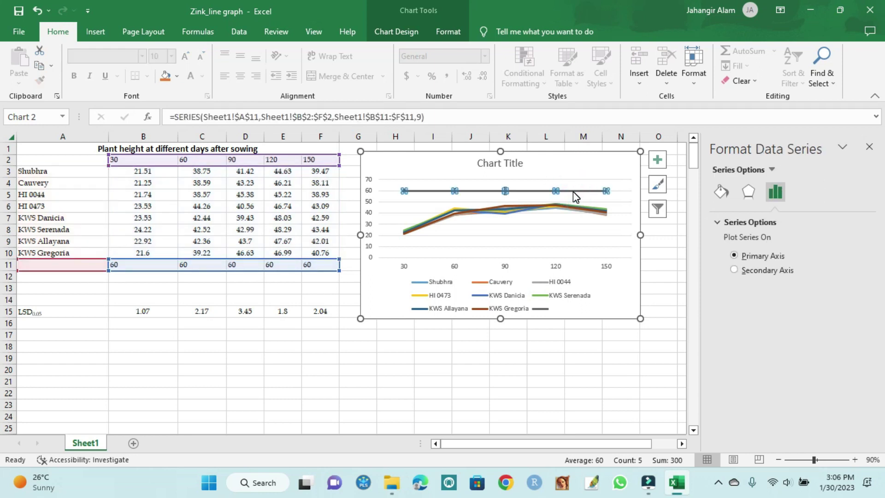
click(721, 192)
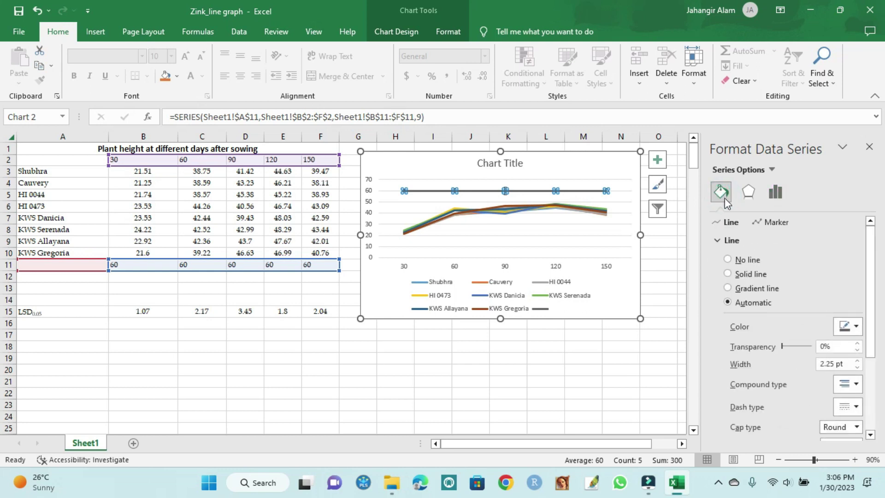
click(728, 260)
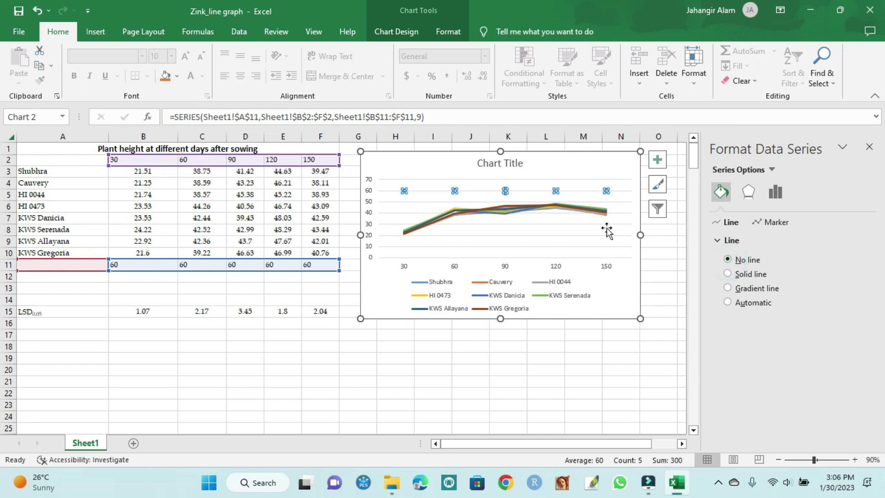
click(620, 178)
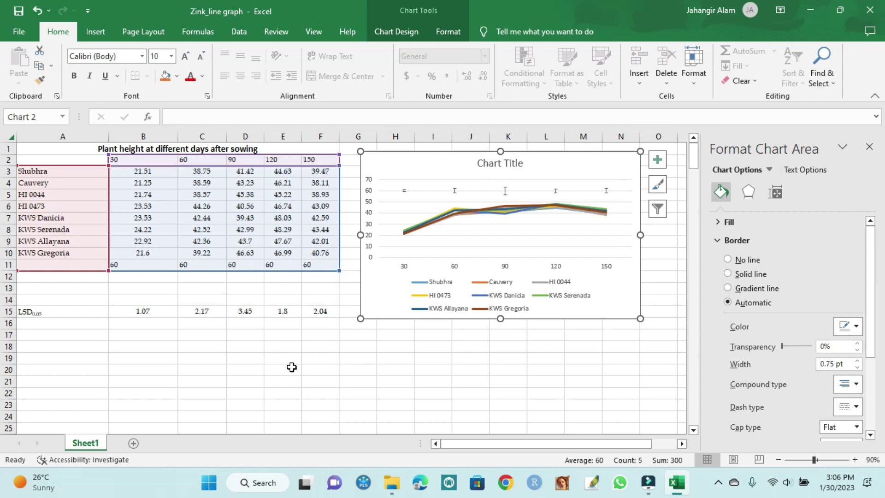
click(539, 369)
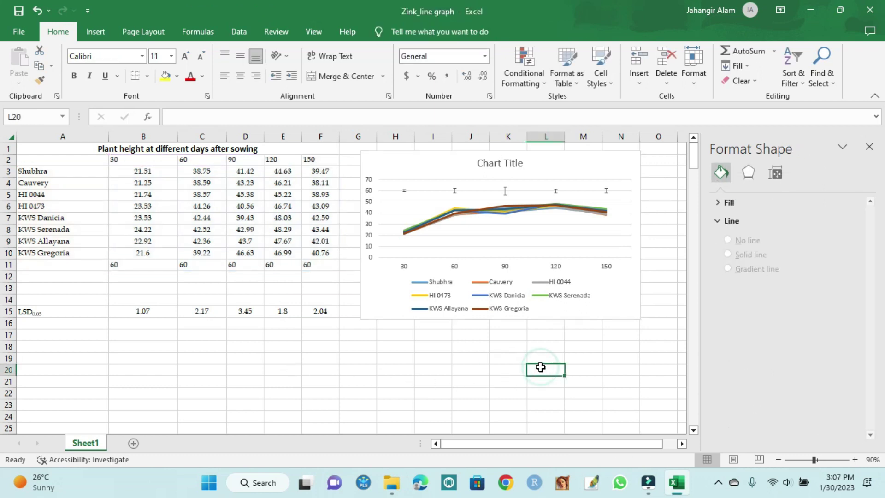
click(574, 169)
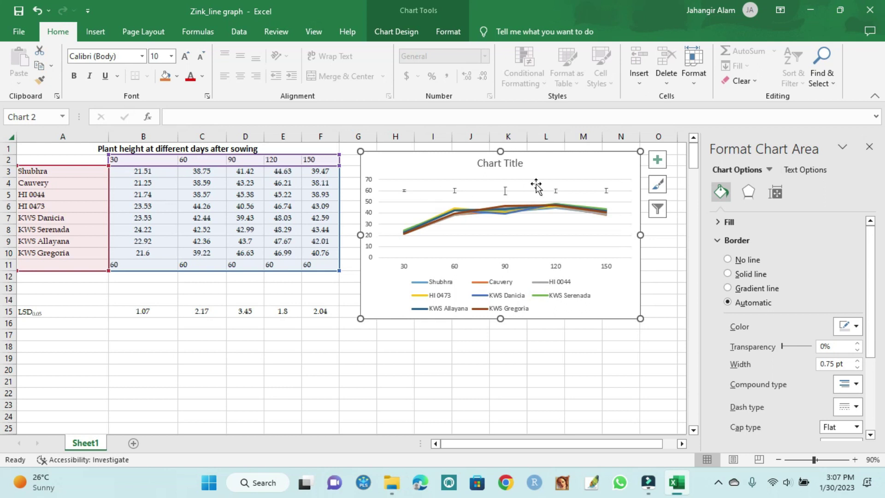
Set cell B11, the position value of the 30-day error bar, to 30
click(142, 269)
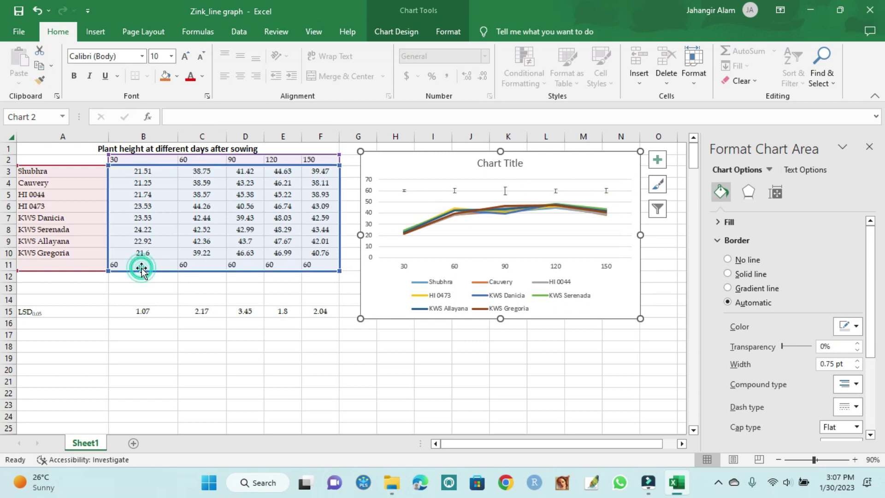
click(134, 298)
click(133, 277)
click(133, 263)
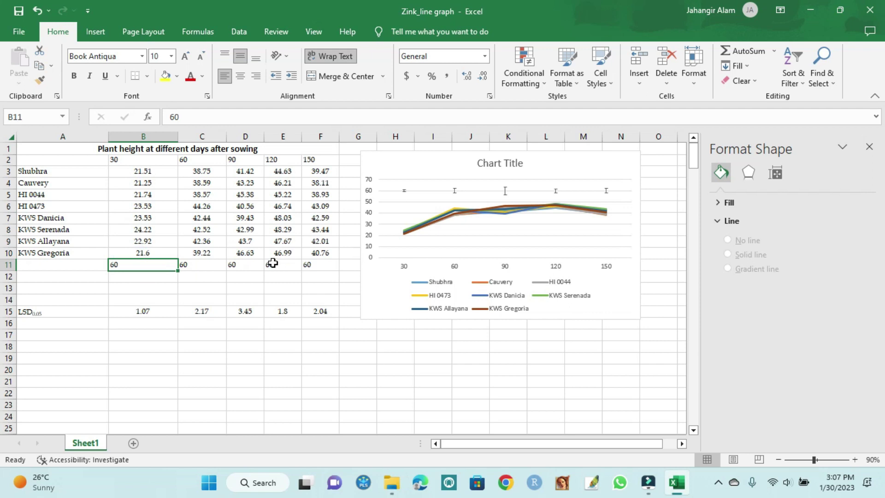
text(30)
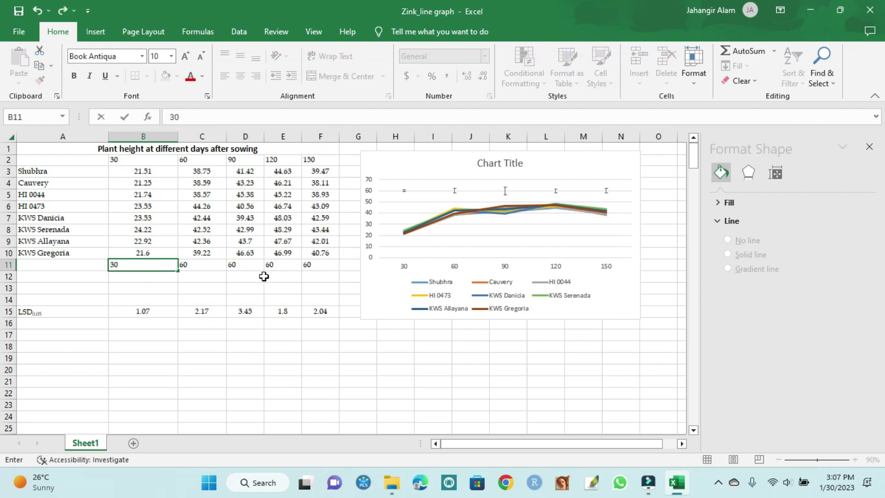
click(264, 276)
Set the error bar position values in row 11 to 40 in B11, 55 in C11 and 55 in F11
click(154, 264)
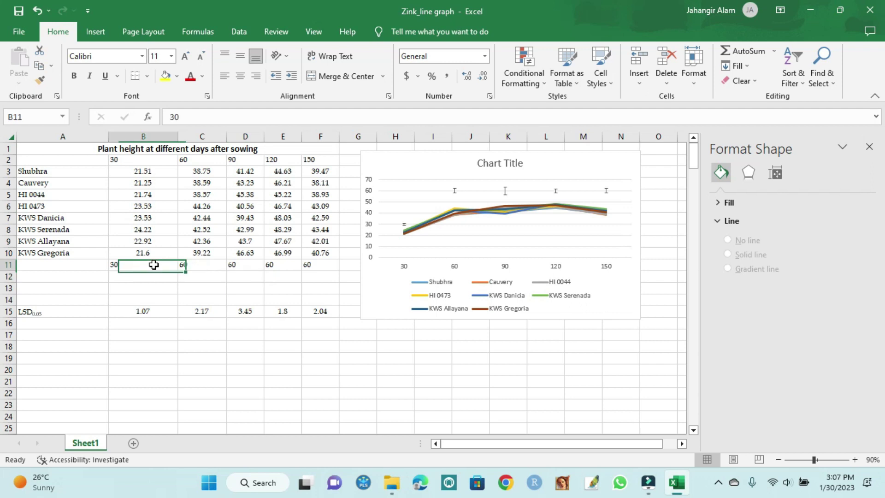
text(40)
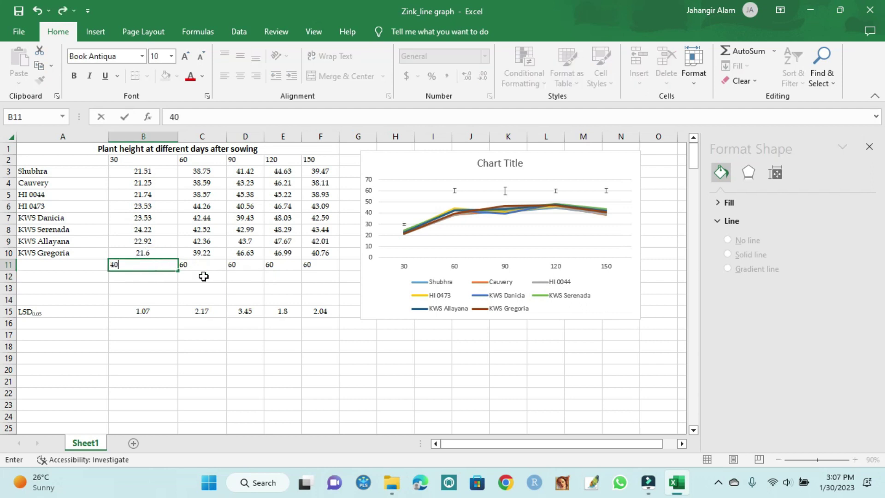
click(195, 266)
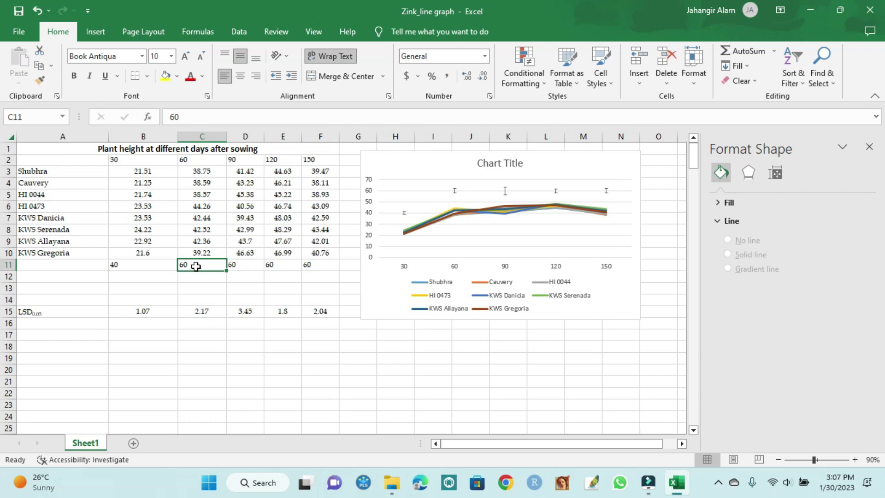
text(55)
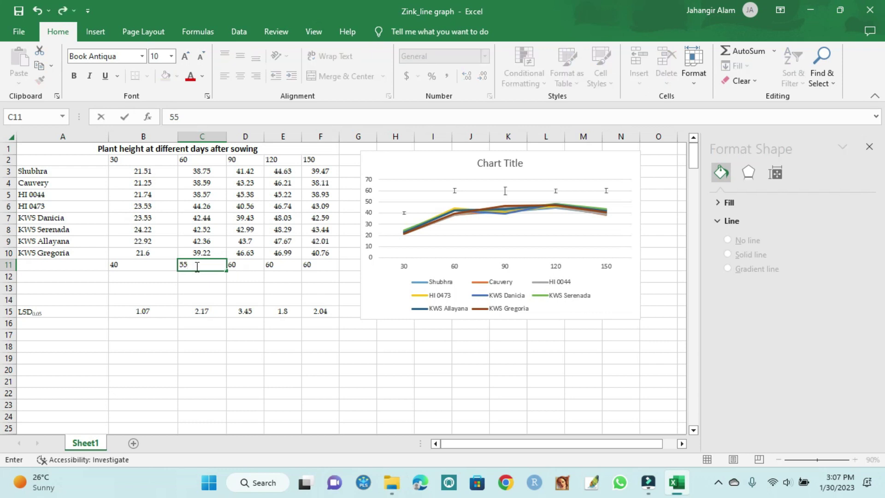
click(240, 269)
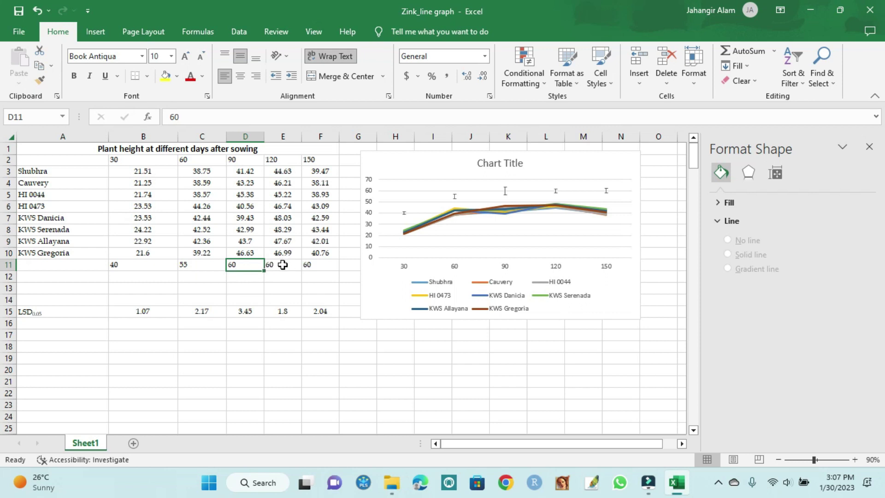
click(325, 265)
text(55)
click(361, 302)
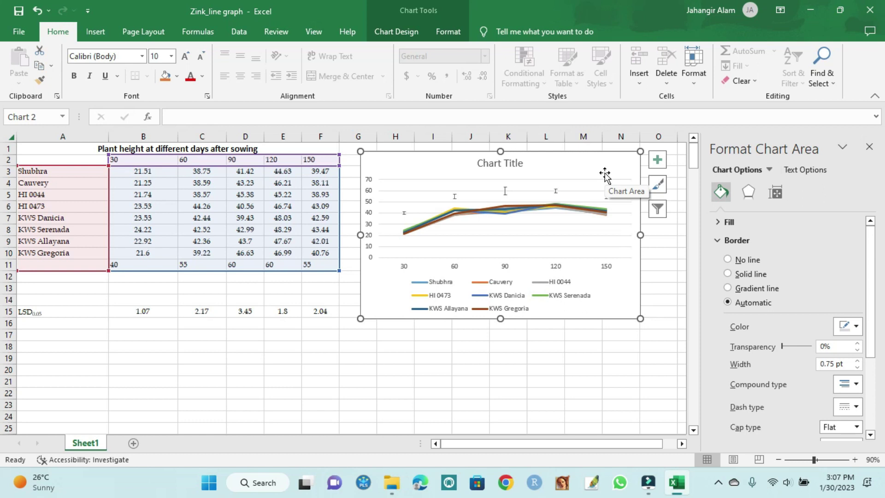
Add axis titles to the chart and name the vertical axis "Plant height (cm)"
click(658, 160)
click(688, 188)
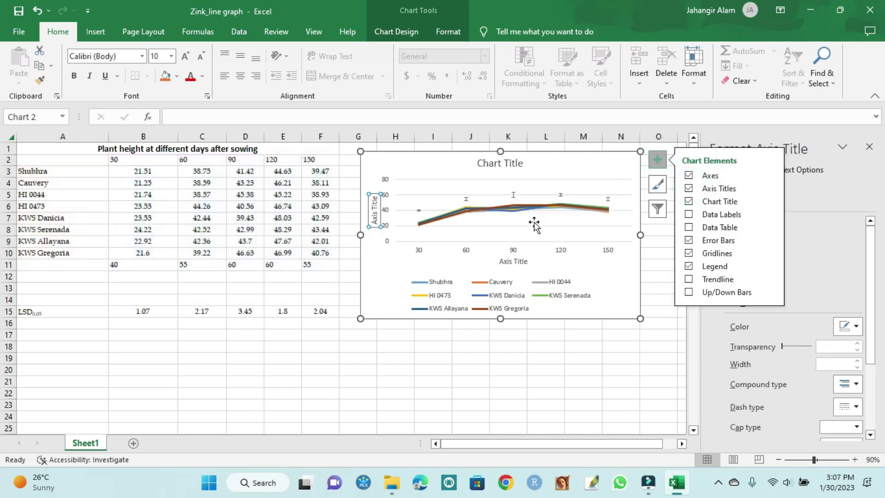
click(347, 118)
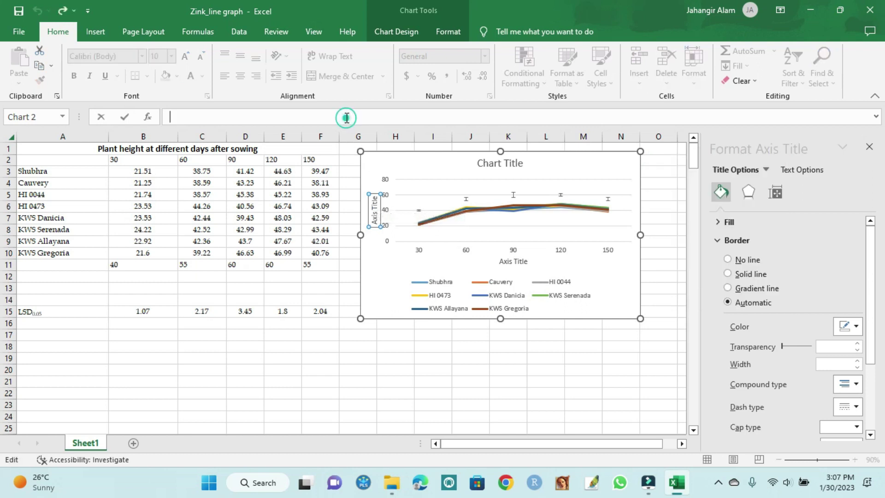
text(Plant height)
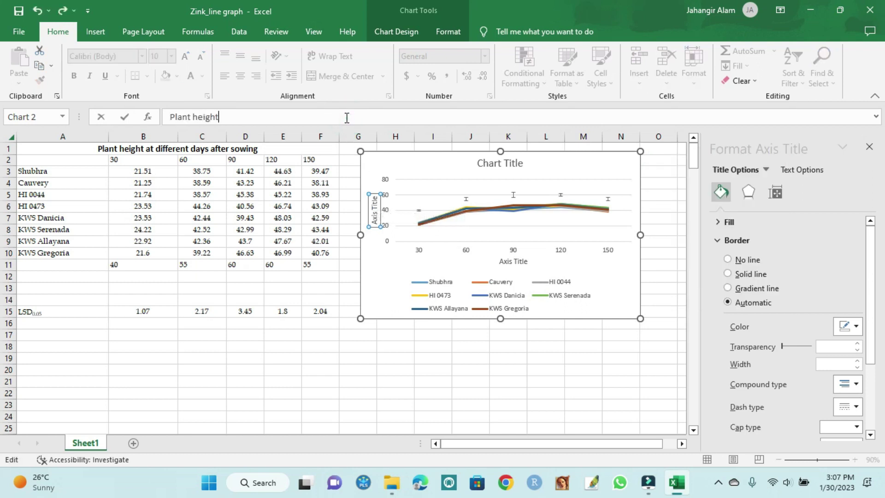
text( (cm))
key(Return)
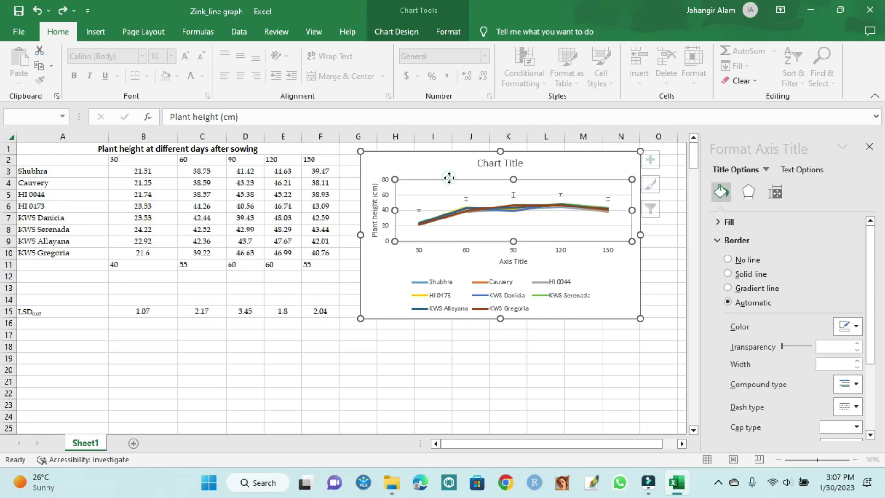
Set the horizontal axis title to "Daysb after sowing (days)"
click(406, 234)
click(514, 261)
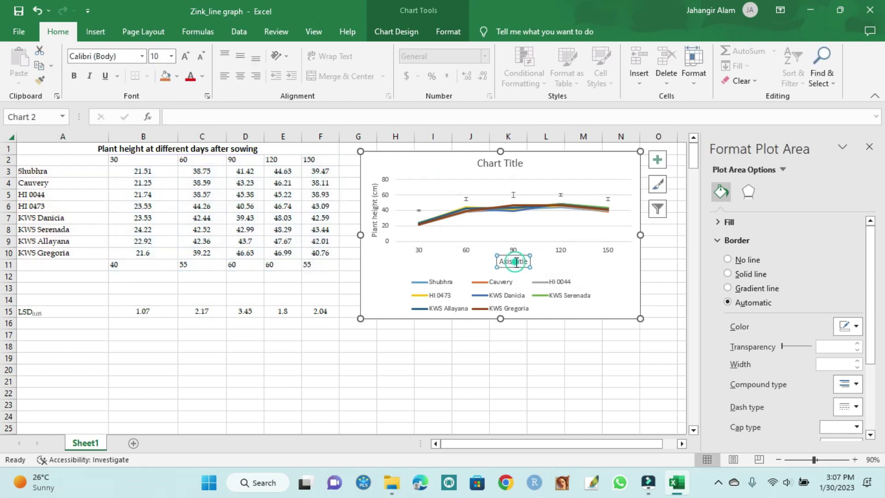
click(307, 117)
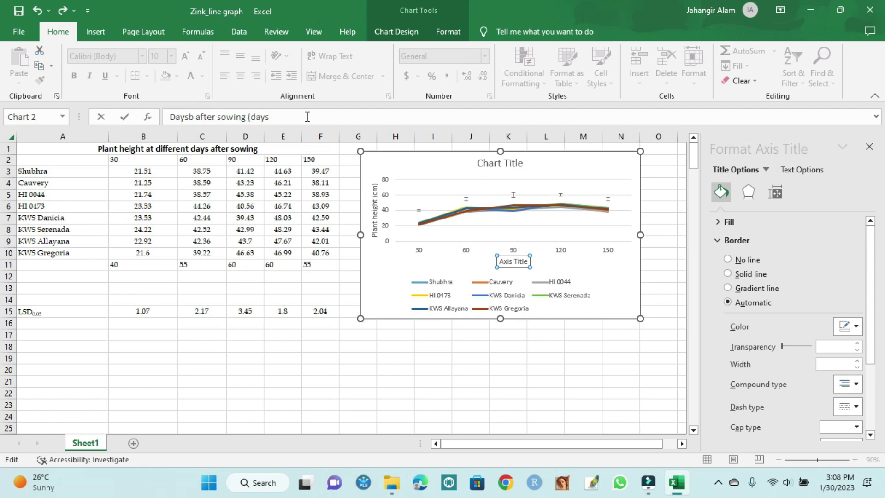
click(572, 360)
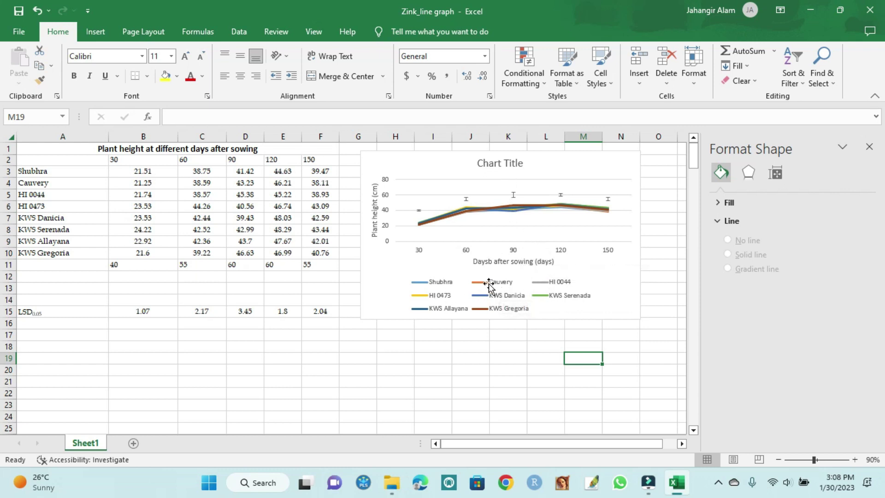
Try the Left and Top legend positions, and place the chart legend at the Right
click(570, 157)
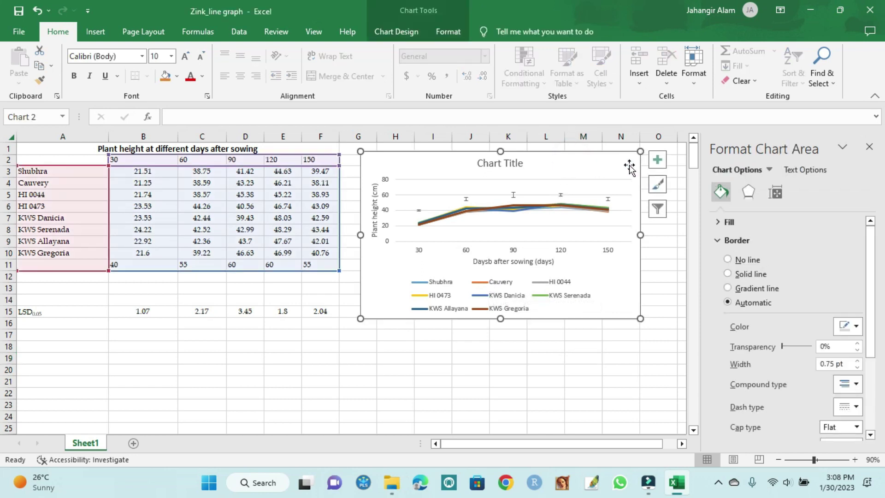
click(656, 161)
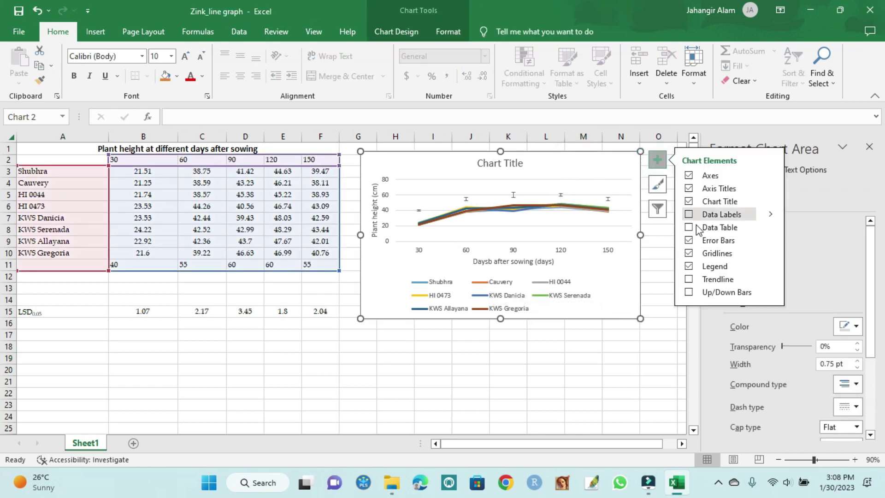
click(769, 267)
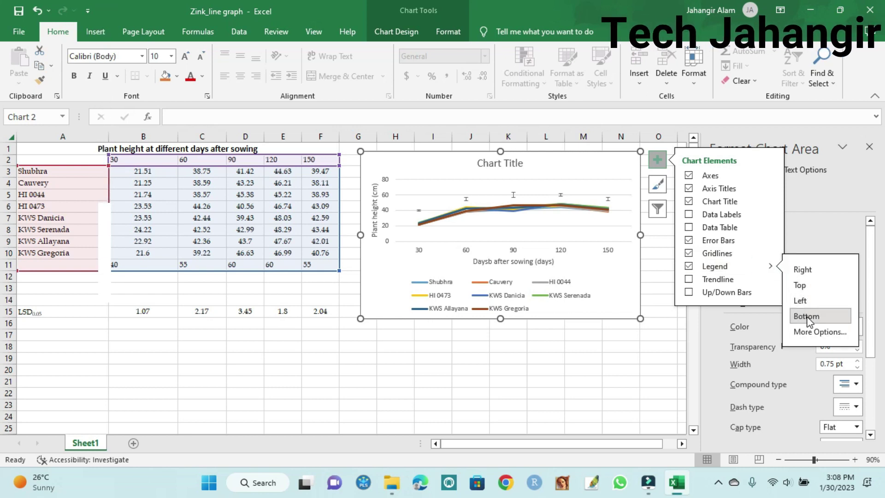
click(802, 299)
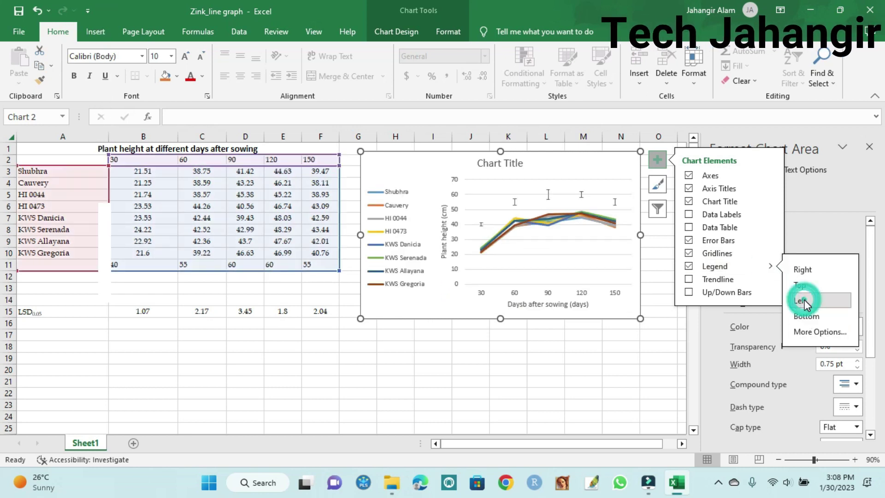
click(803, 285)
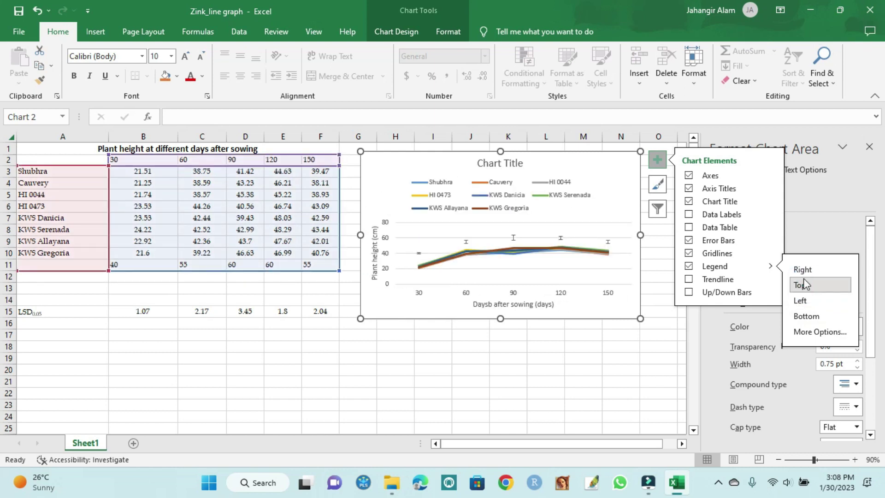
click(804, 271)
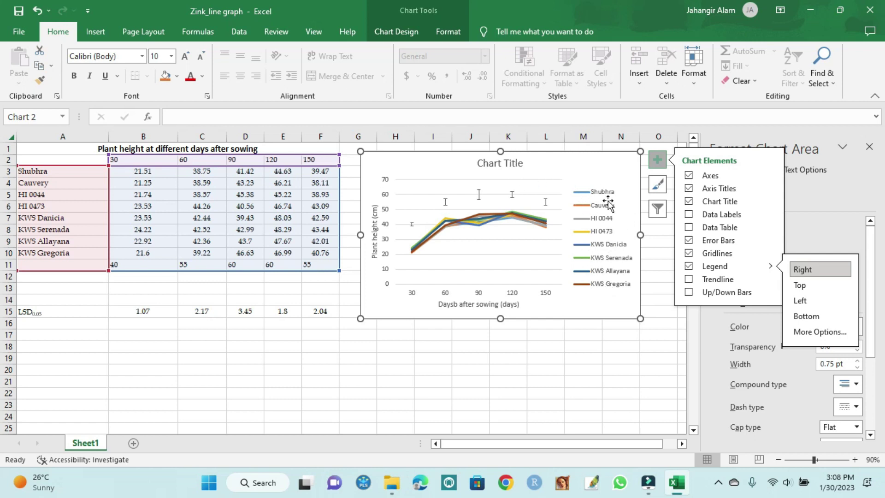
Change the chart title to "Varieties" and move it directly above the legend as its heading
click(509, 162)
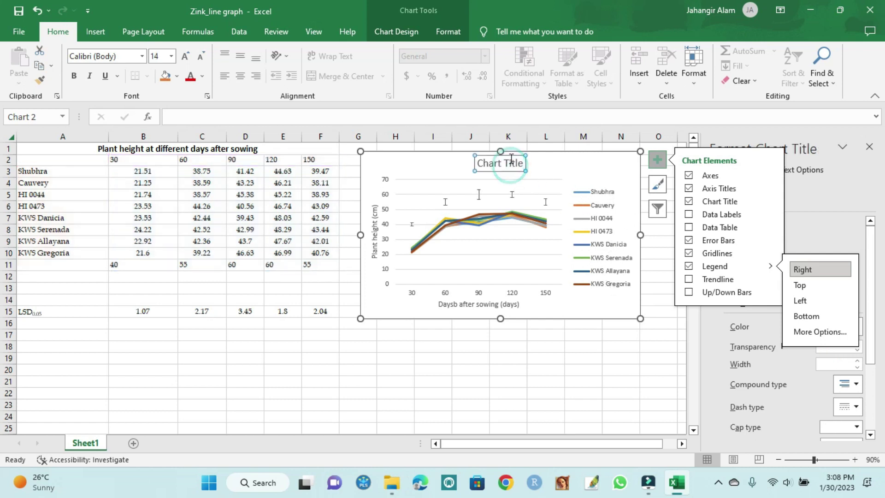
click(433, 119)
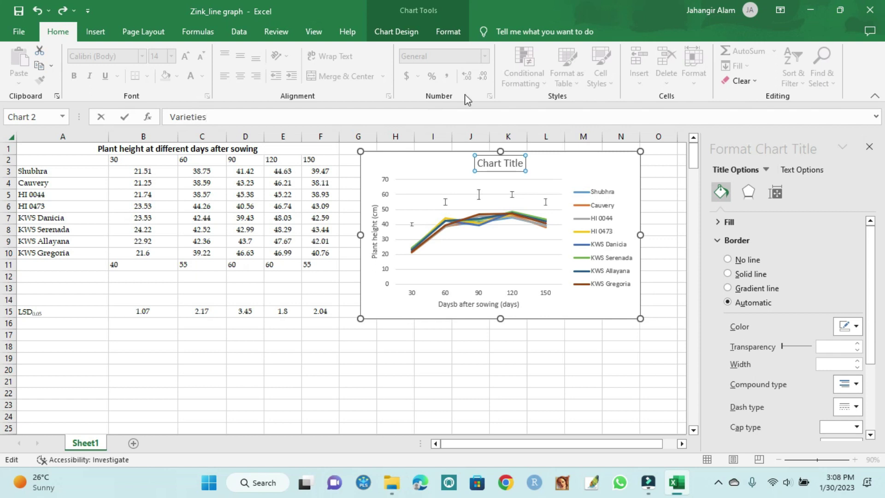
click(551, 178)
click(503, 170)
drag(504, 170, 606, 186)
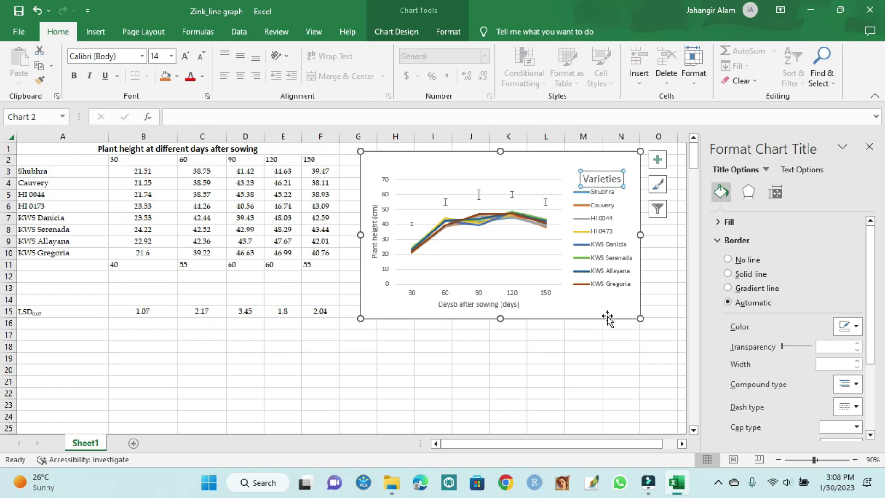
Format the vertical axis title in bold, black Book Antiqua
click(376, 221)
click(373, 203)
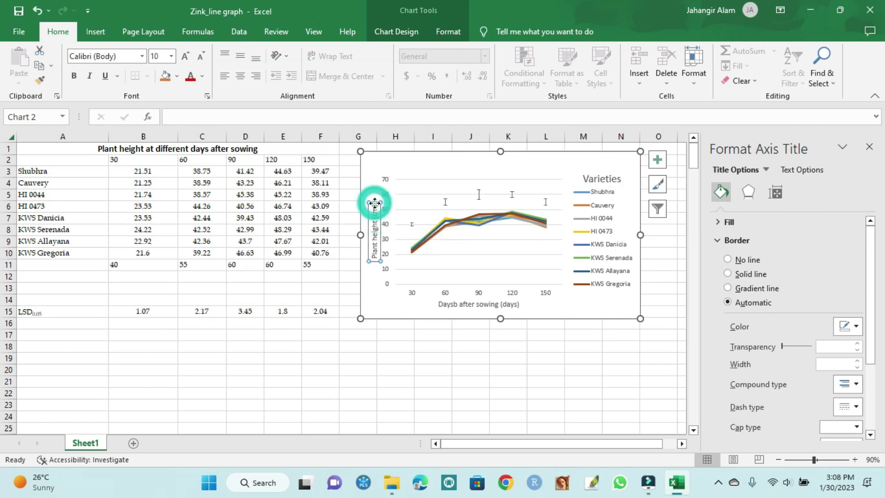
click(171, 60)
click(141, 78)
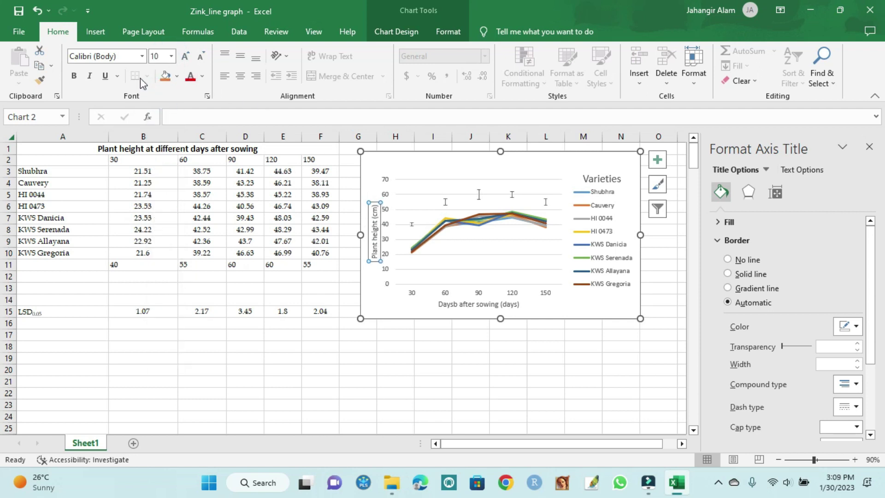
click(142, 56)
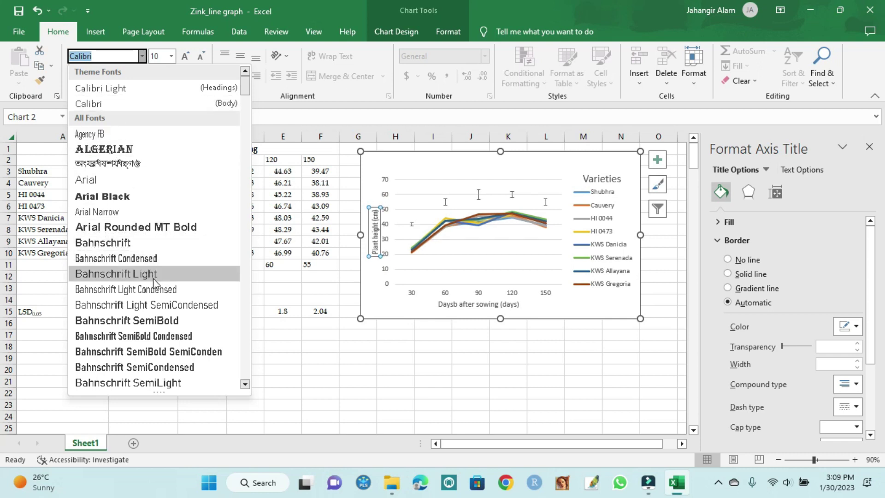
scroll(148, 290, down, 4)
scroll(148, 290, down, 6)
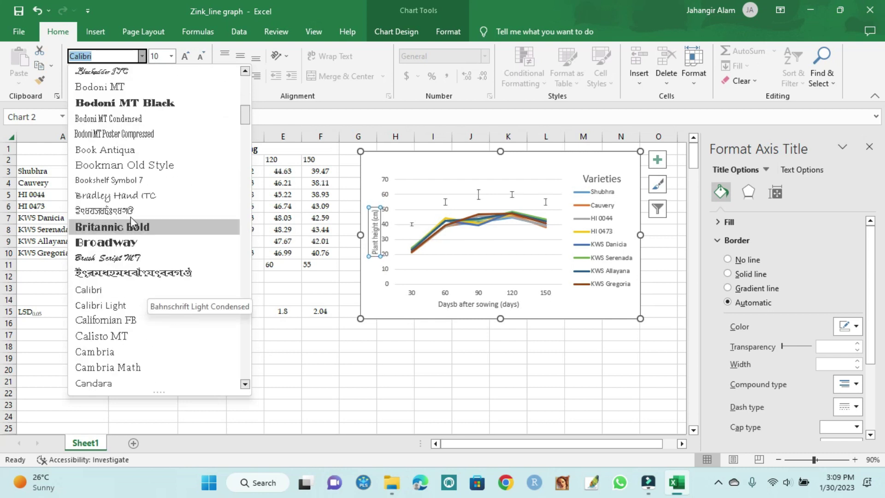
click(126, 151)
click(72, 76)
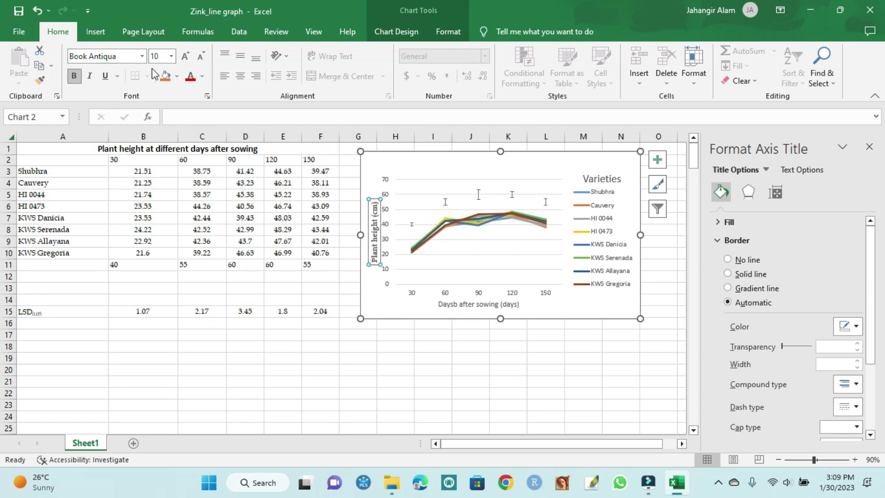
click(203, 78)
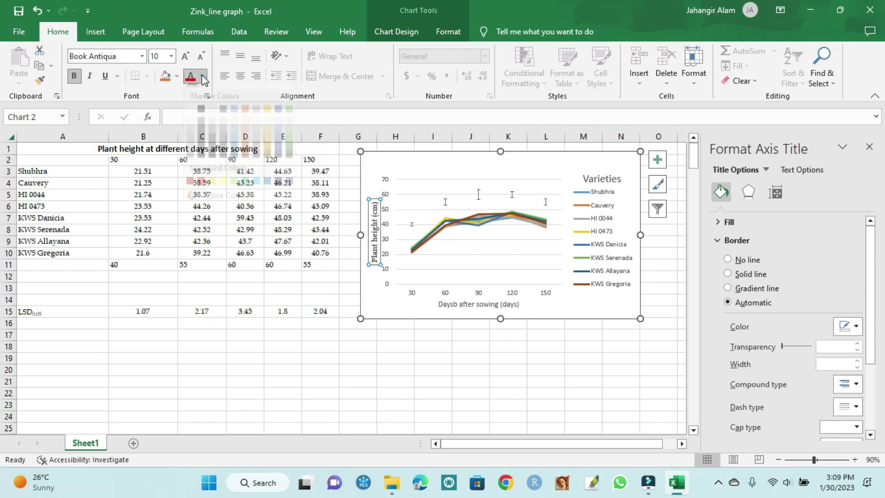
click(199, 94)
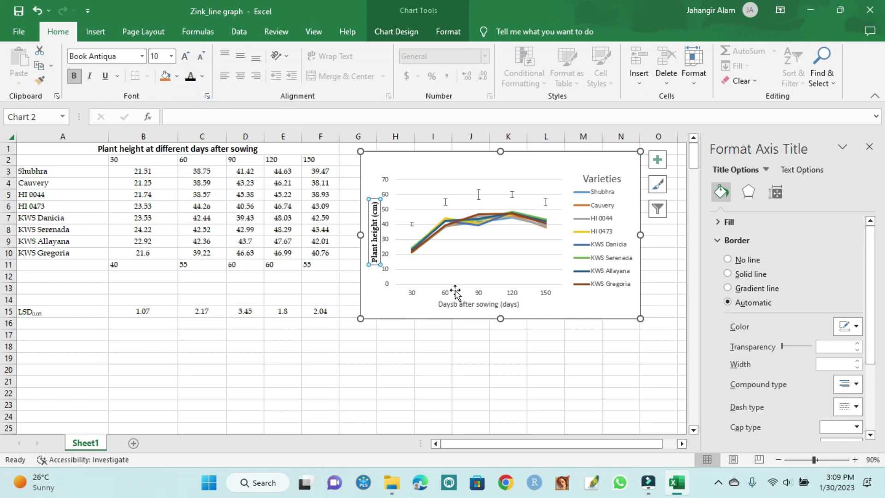
Format the vertical axis numbers in Book Antiqua at size 10
click(386, 182)
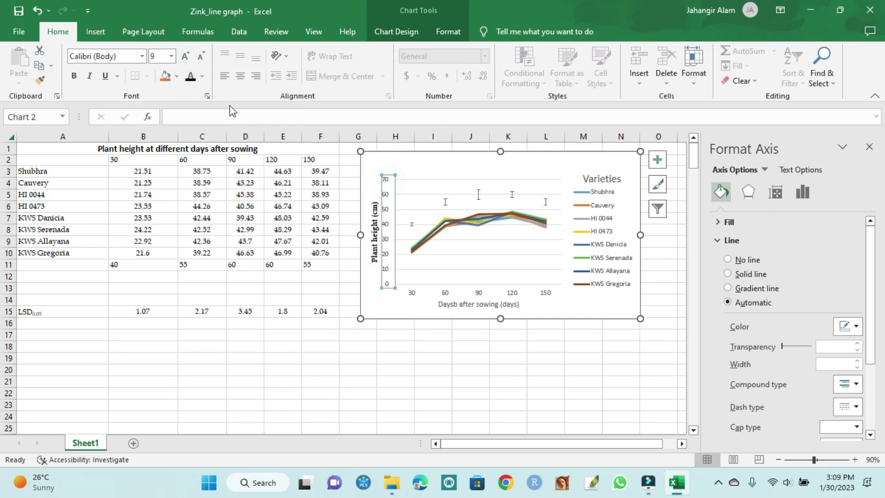
click(171, 56)
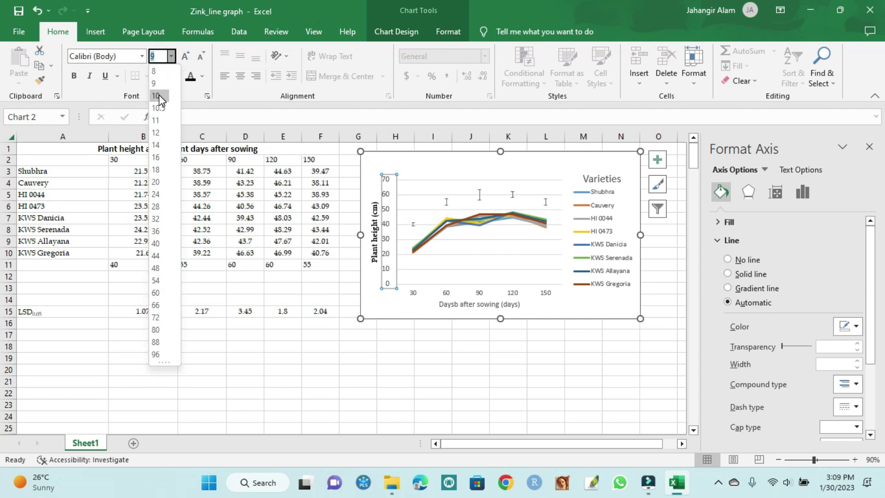
click(158, 96)
click(142, 56)
click(115, 132)
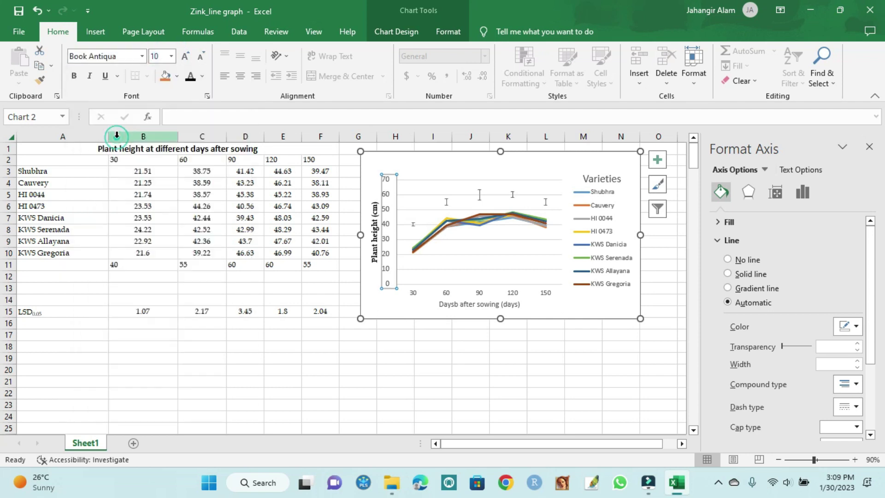
Make the vertical axis numbers bold and black, and format the horizontal axis numbers in bold, black Book Antiqua at size 10
click(74, 76)
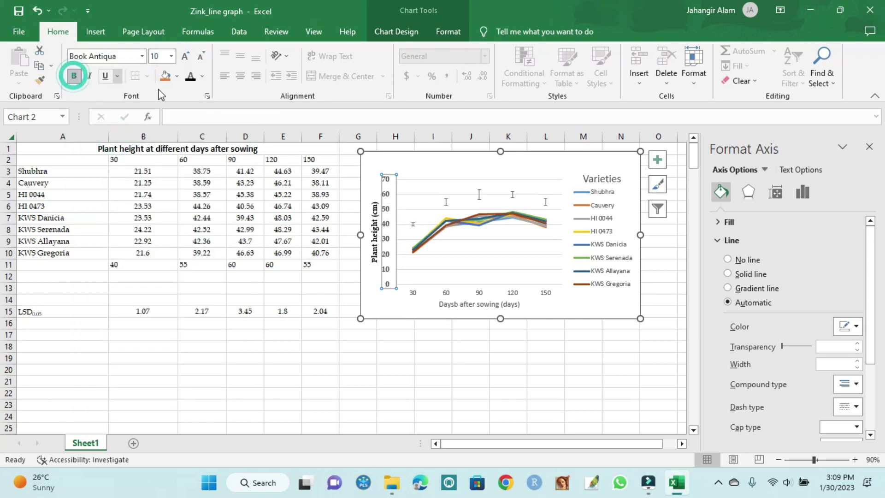
click(188, 76)
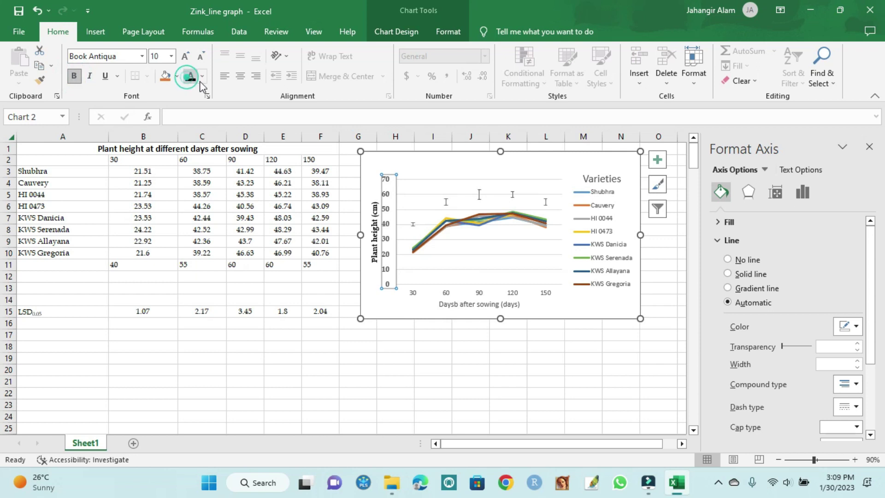
click(478, 291)
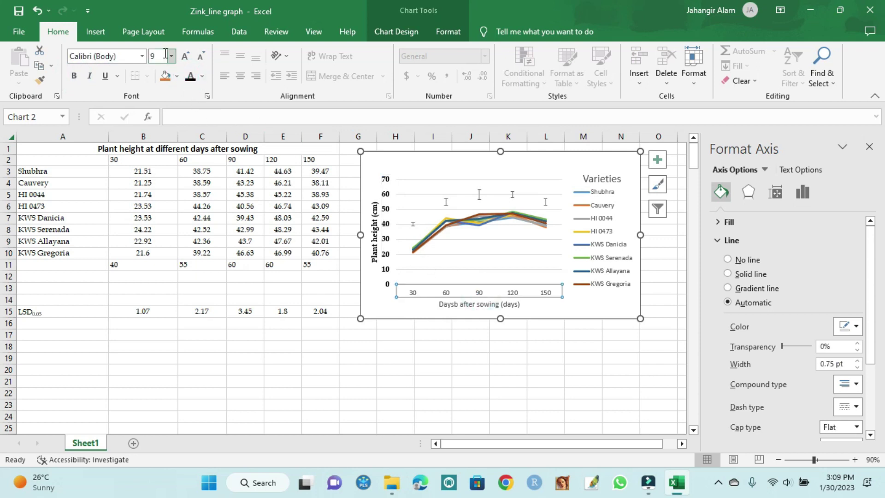
click(169, 56)
click(156, 96)
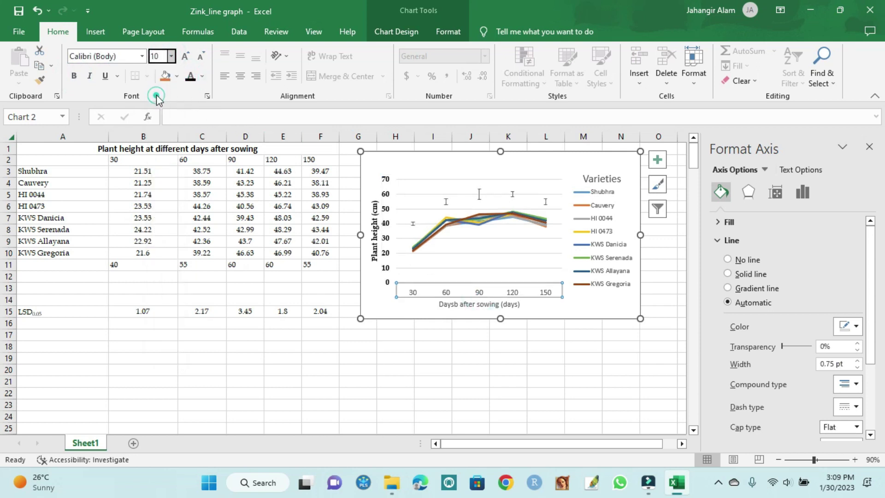
click(143, 56)
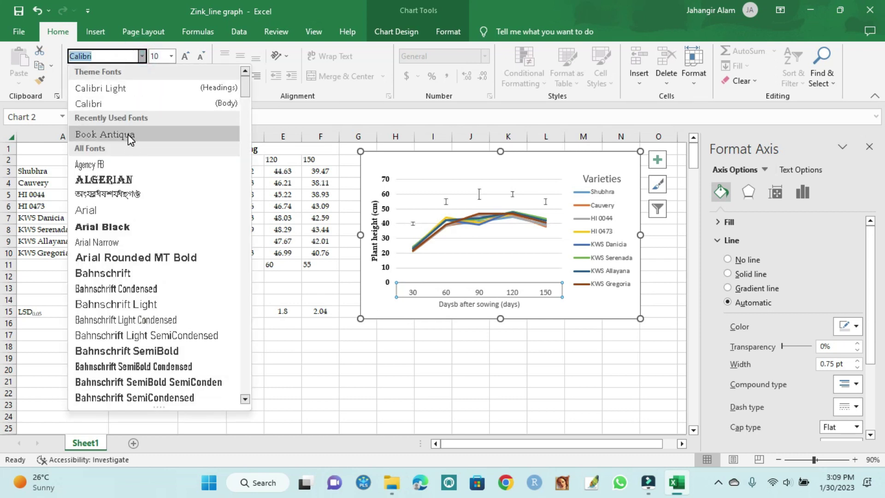
click(128, 135)
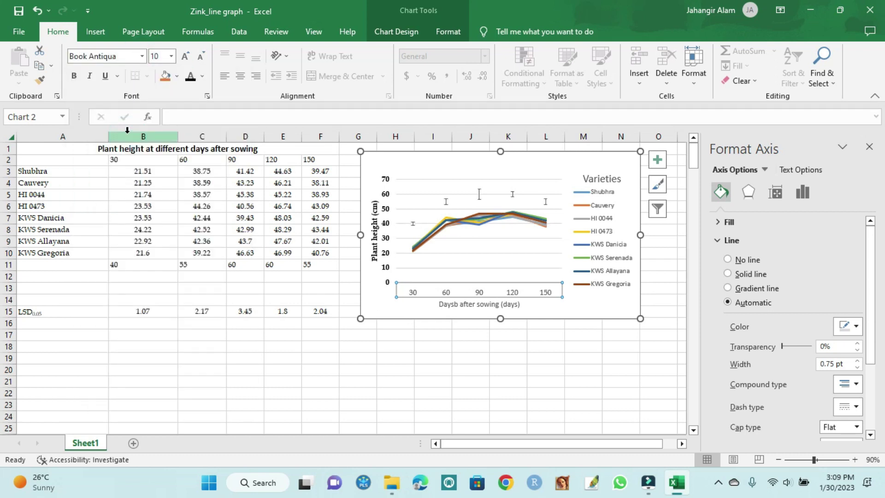
click(190, 75)
Format the horizontal axis title in bold, black Book Antiqua at size 12
click(481, 305)
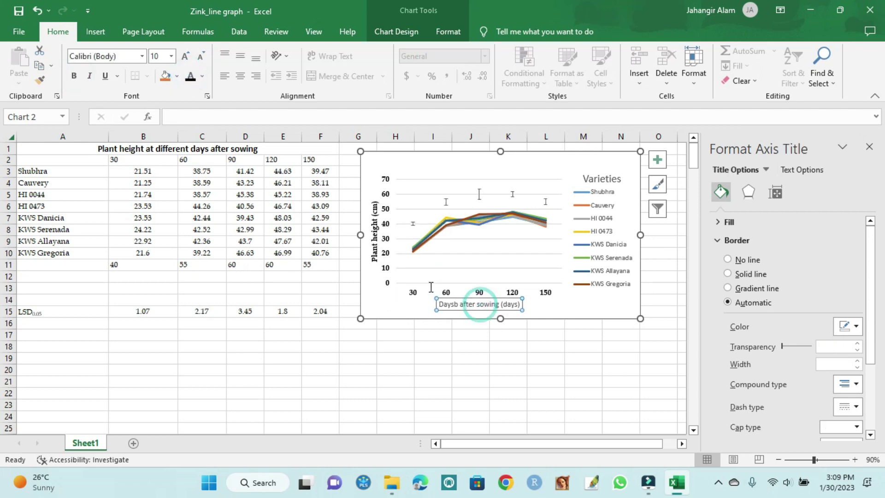
click(171, 56)
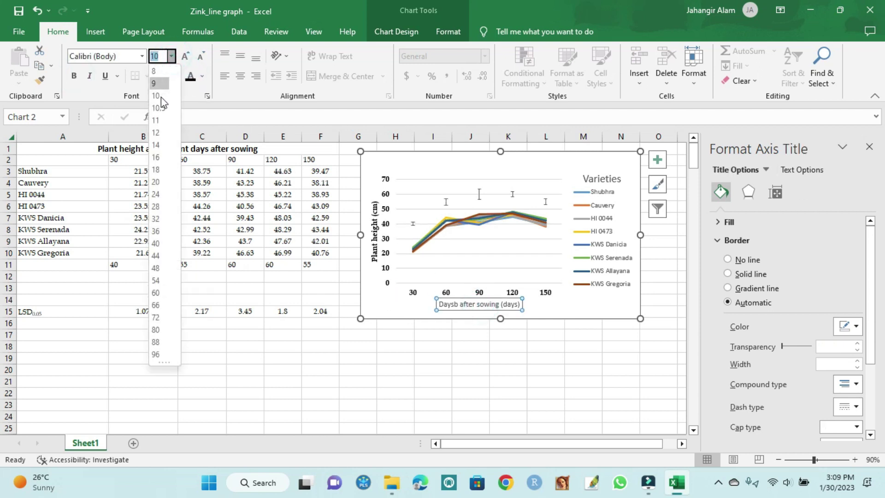
click(159, 132)
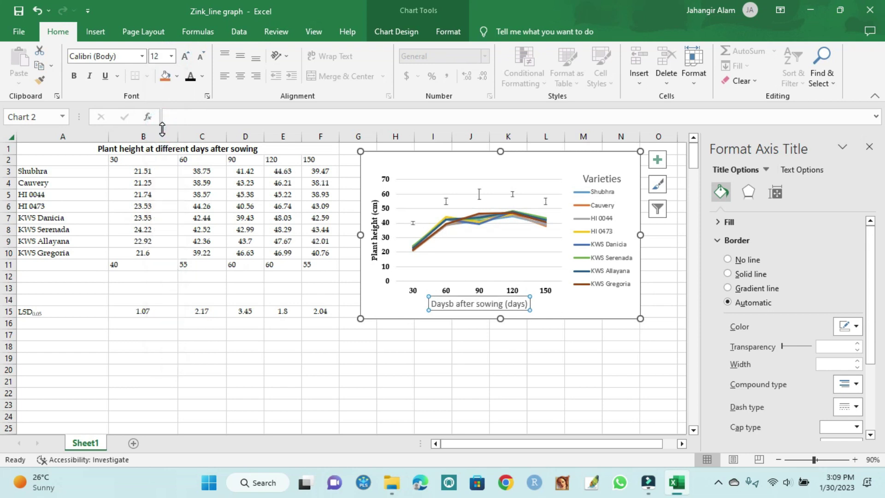
click(142, 56)
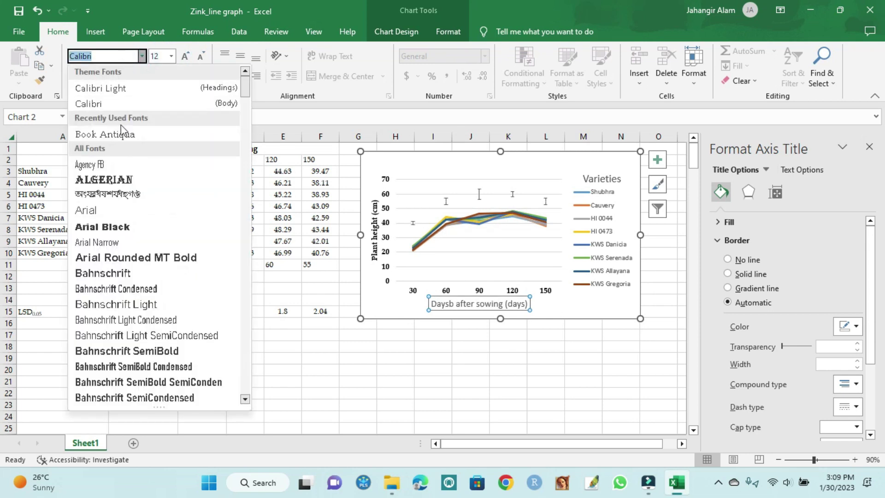
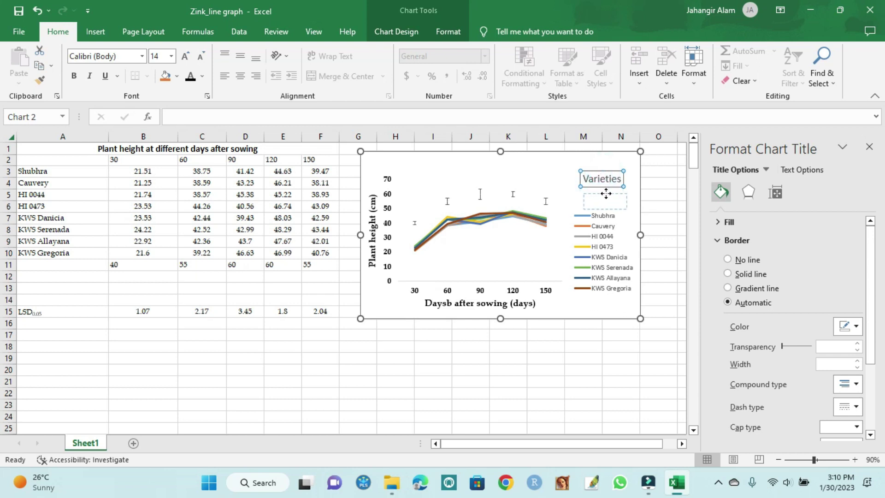
Format the "Varieties" heading above the legend in bold, black Book Antiqua at size 12
click(171, 56)
click(162, 132)
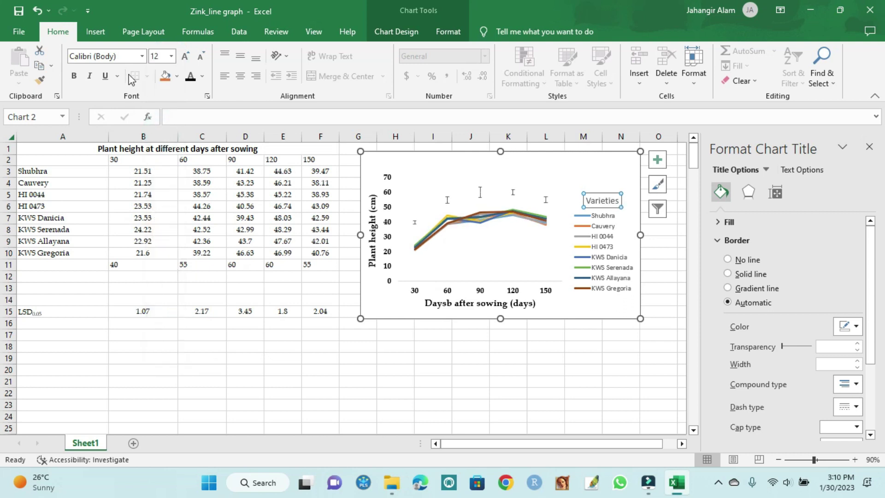
click(141, 56)
click(124, 134)
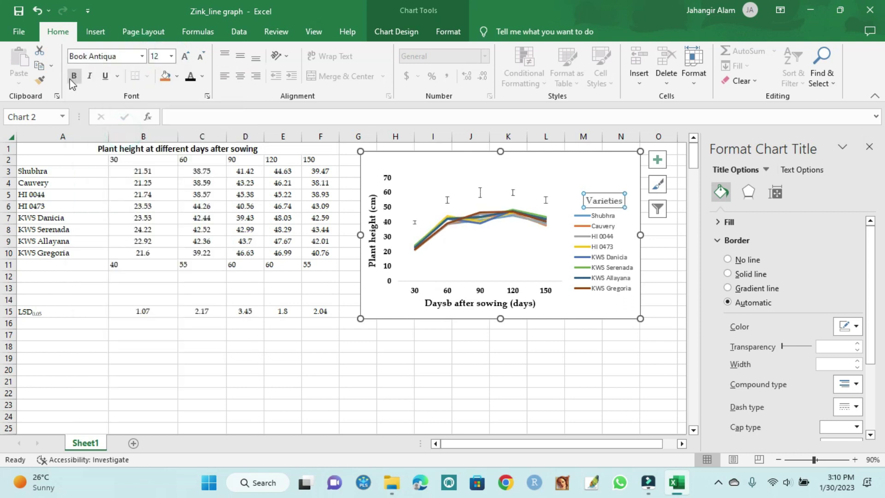
click(189, 77)
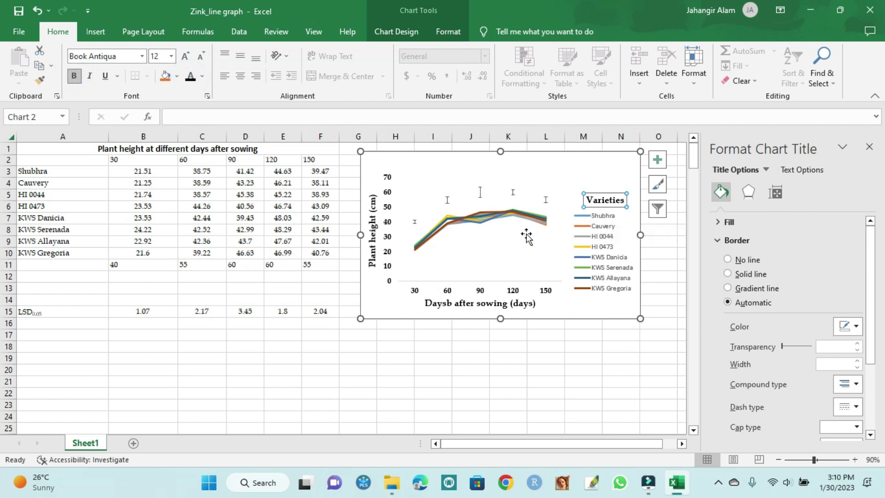
Format the legend text in bold Book Antiqua at size 10, and widen the legend so each variety name fits on one line
click(583, 216)
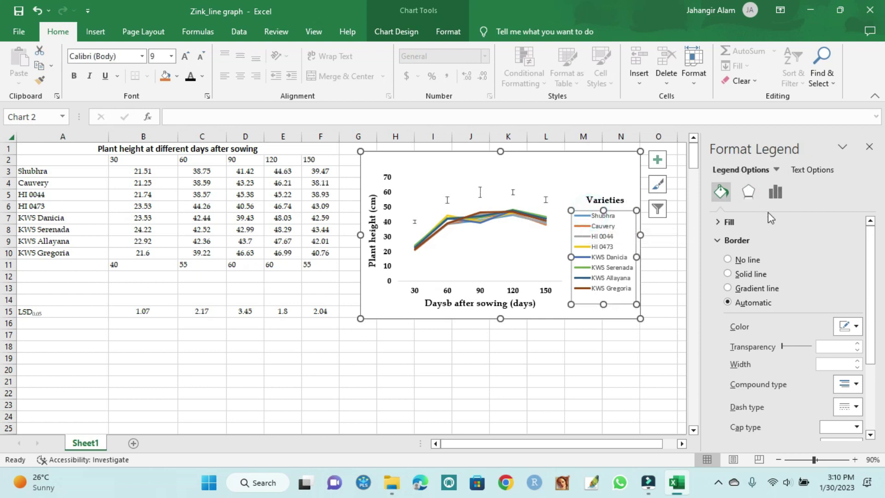
key(F4)
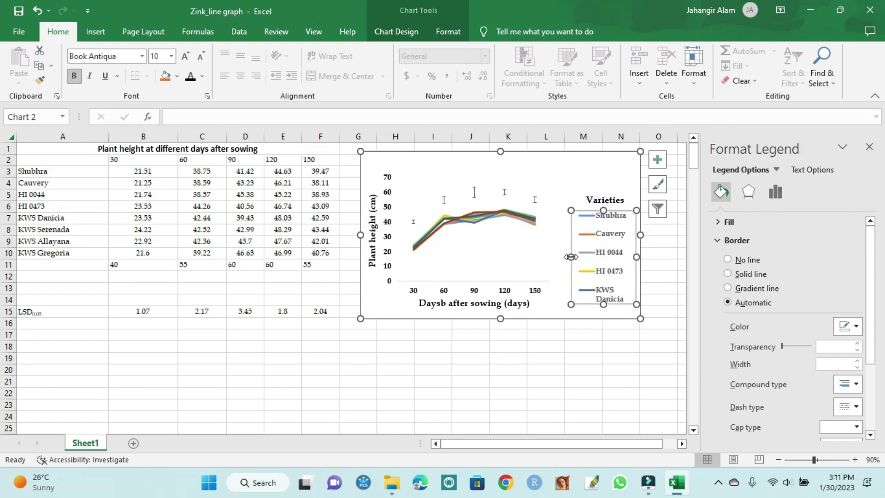
drag(569, 257, 551, 257)
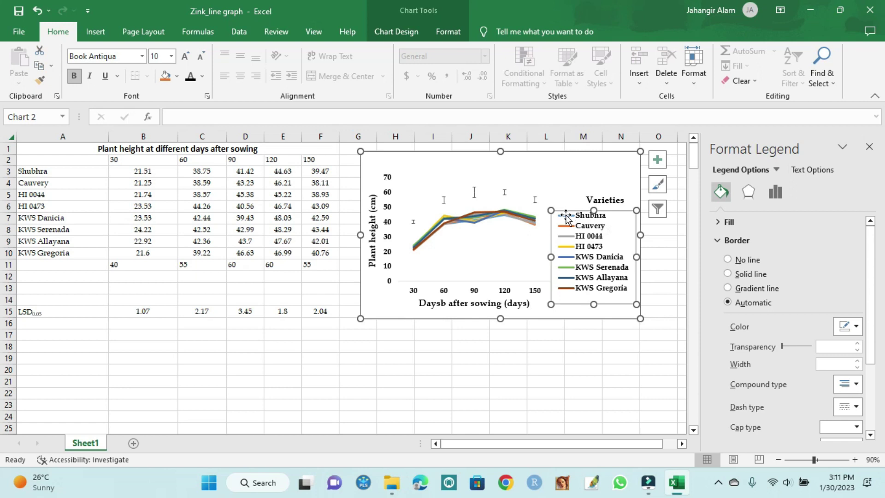
Reduce the line width of the Shubhra series to 1 pt
click(776, 170)
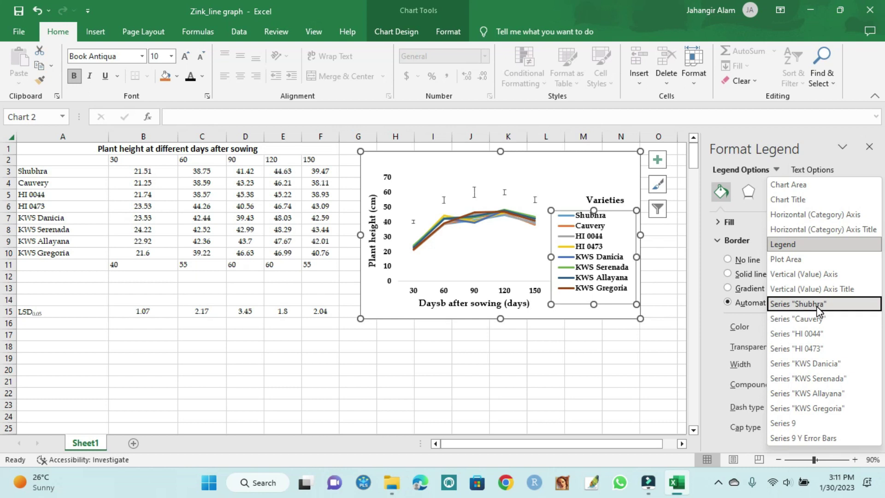
click(797, 304)
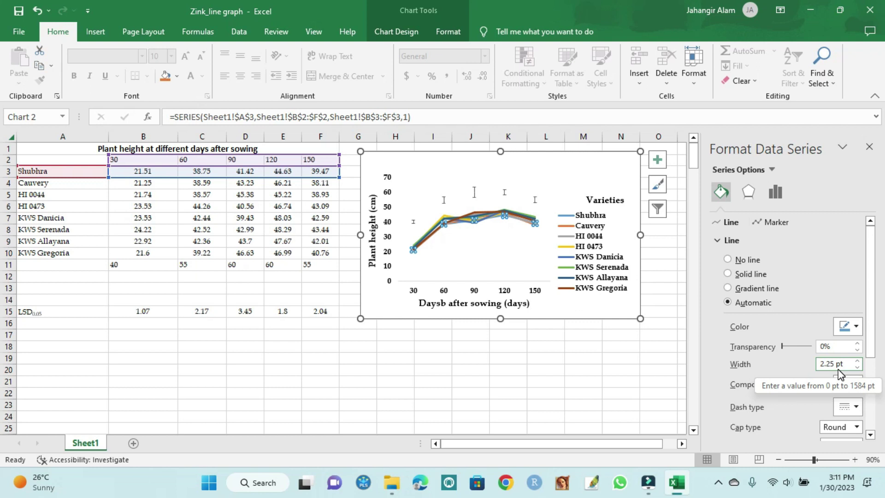
click(856, 368)
click(856, 368)
click(856, 368)
click(856, 368)
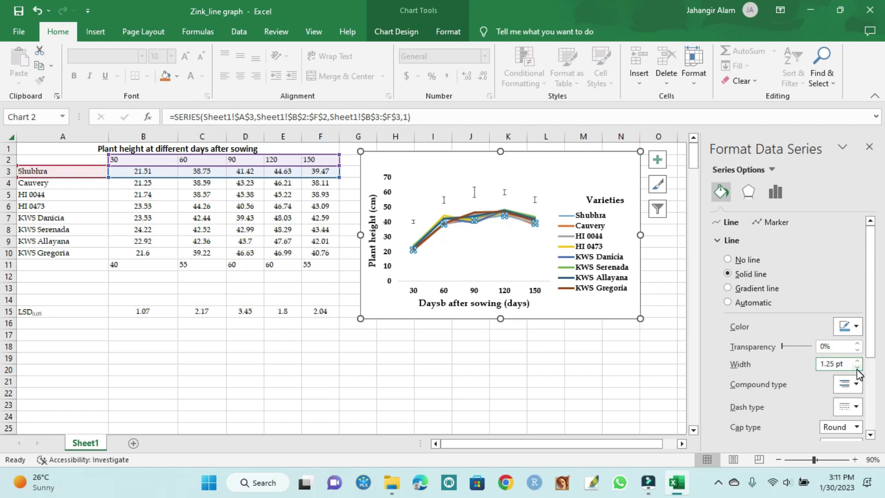
click(857, 368)
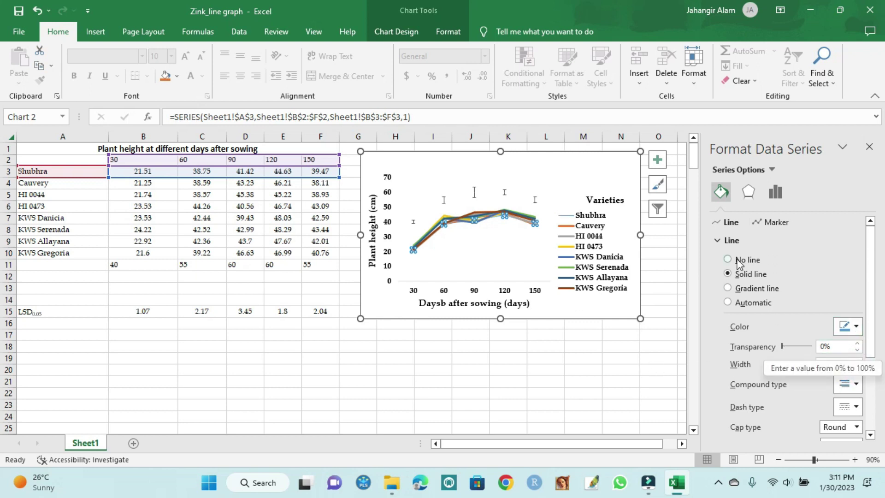
Add built-in square markers to the Shubhra series line
click(776, 223)
click(742, 240)
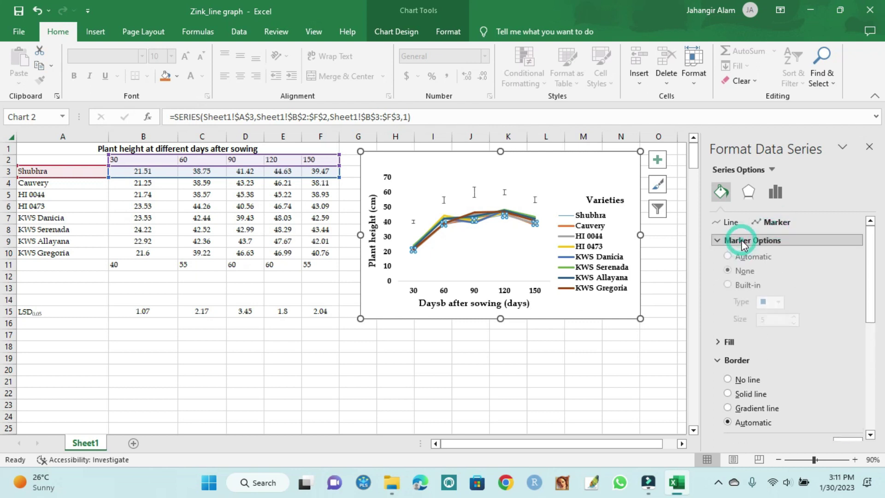
click(728, 288)
click(779, 305)
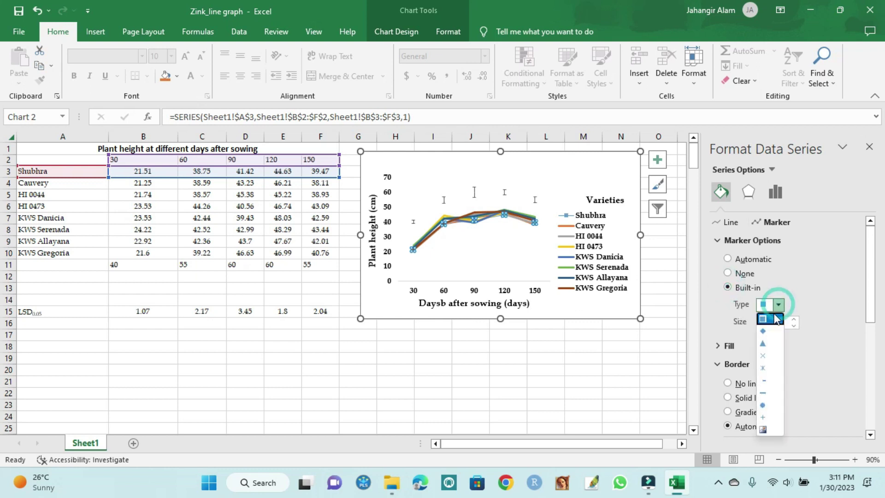
click(767, 317)
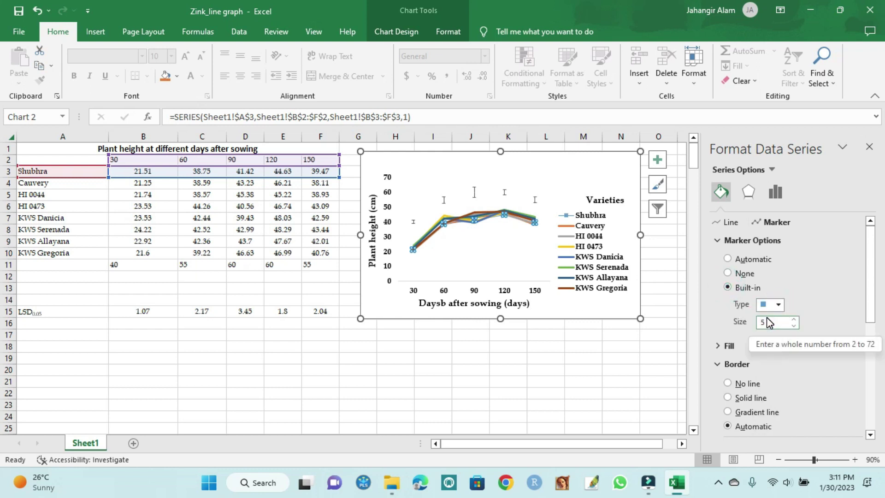
Add built-in diamond markers to the Cauvery series line
click(772, 169)
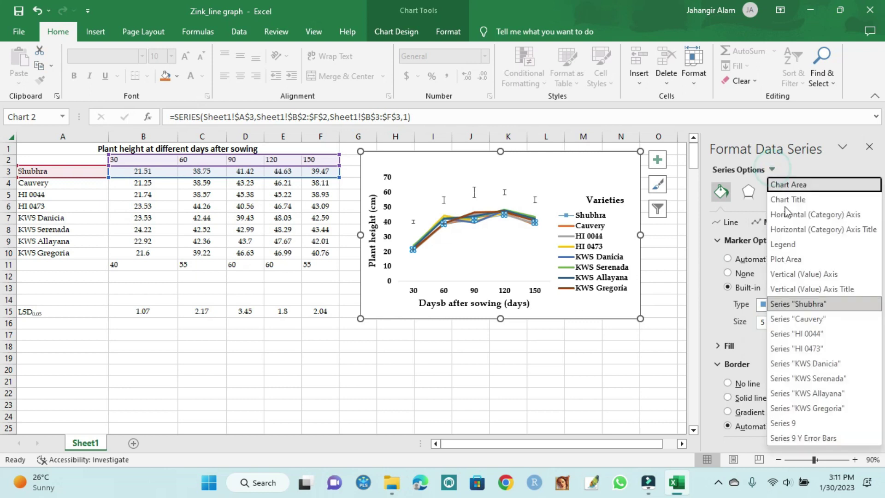
click(822, 319)
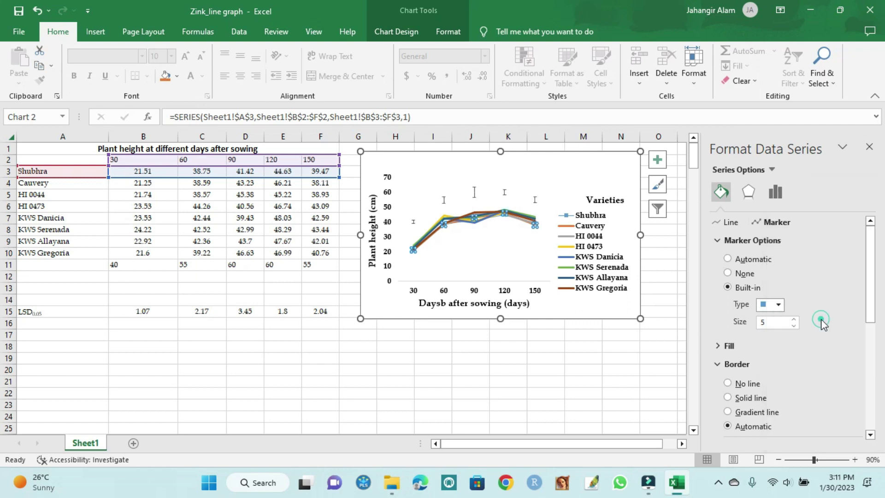
click(729, 287)
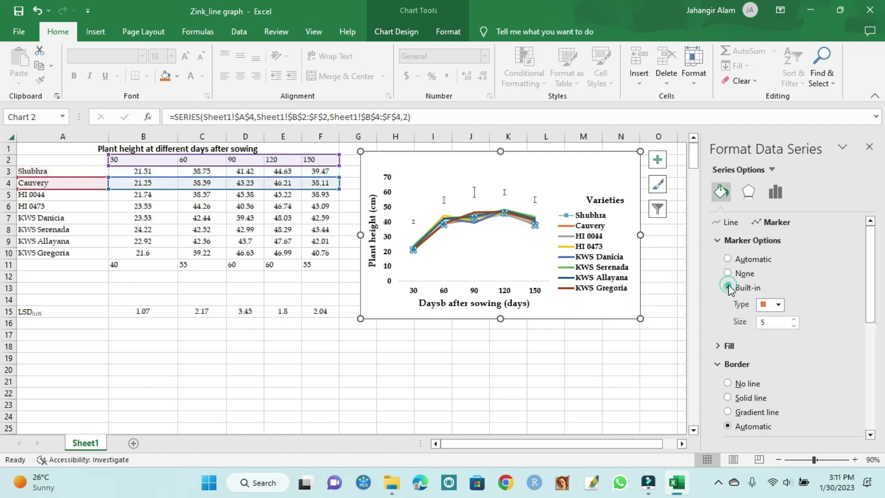
click(778, 304)
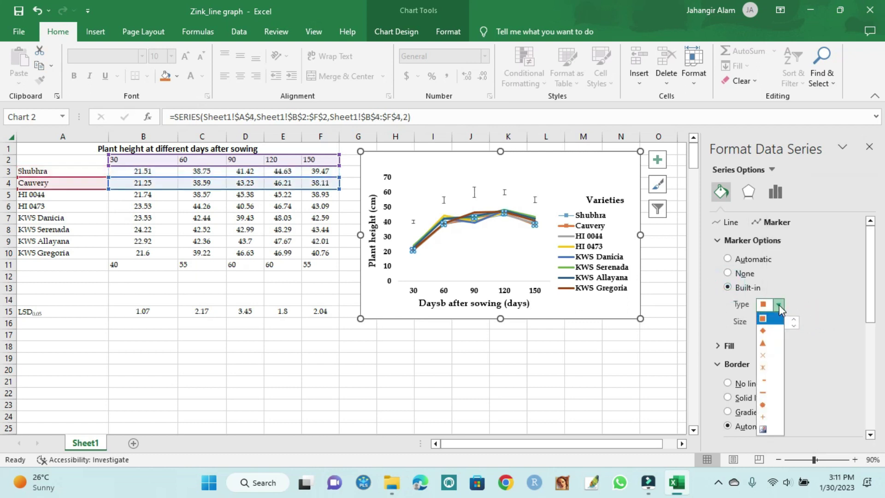
click(769, 332)
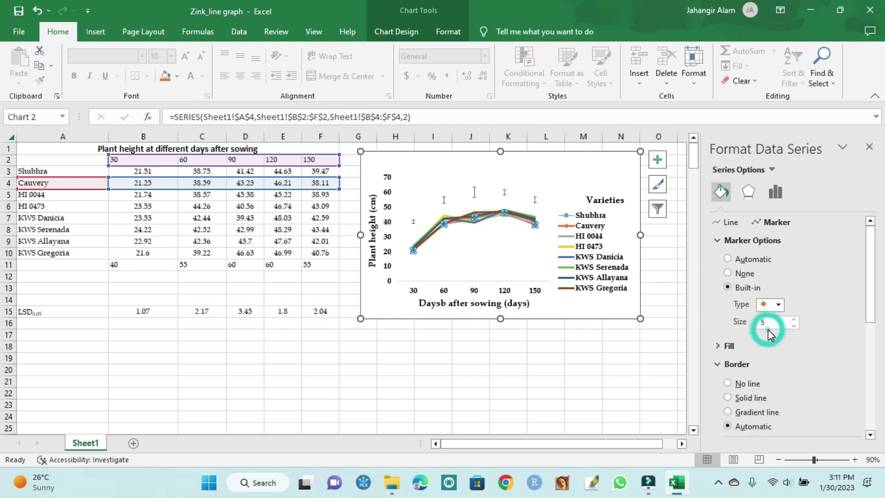
Reduce the line width of the Cauvery series to 1 pt
click(727, 223)
click(857, 368)
click(857, 368)
click(856, 368)
click(857, 368)
click(855, 368)
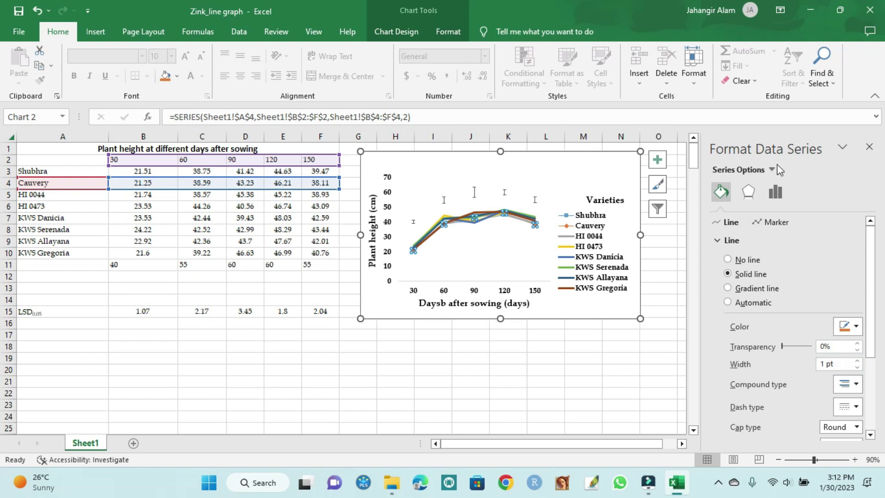
Reduce the line width of the HI 0044 series to 1 pt
click(773, 170)
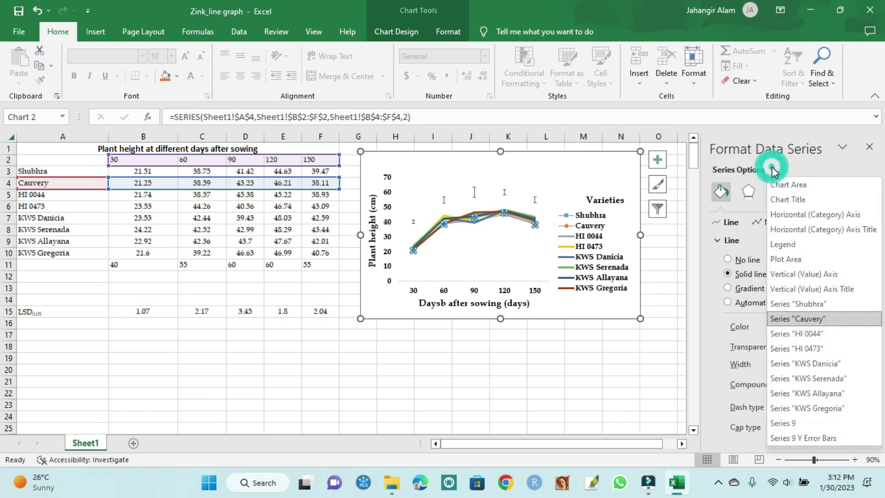
click(818, 337)
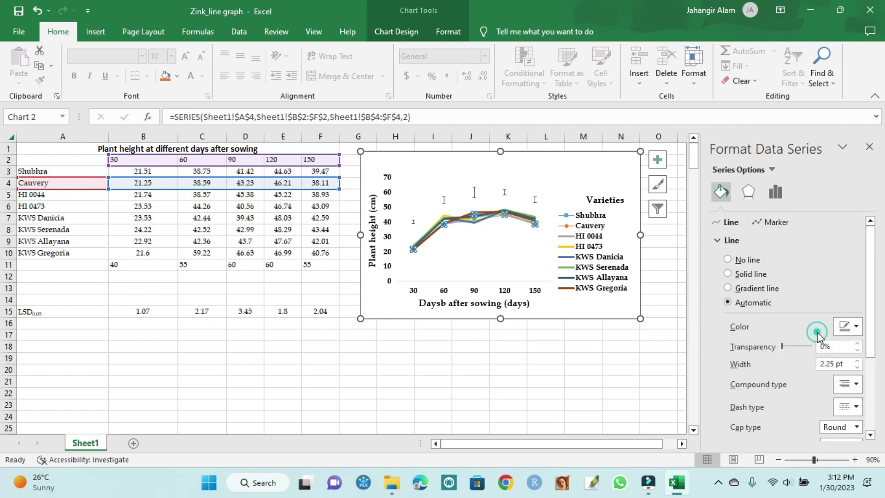
click(857, 368)
click(857, 368)
click(857, 368)
click(857, 368)
click(857, 367)
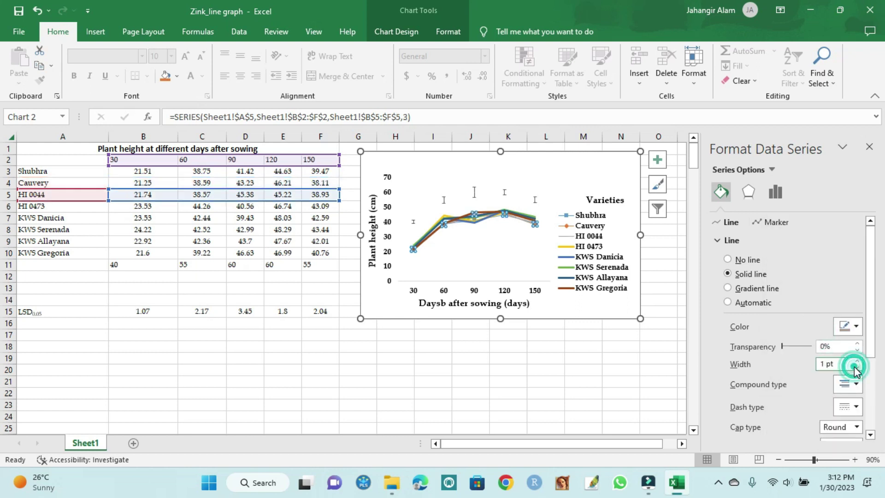
Add built-in triangle markers to the HI 0044 series line
click(774, 222)
click(761, 238)
click(729, 288)
click(778, 304)
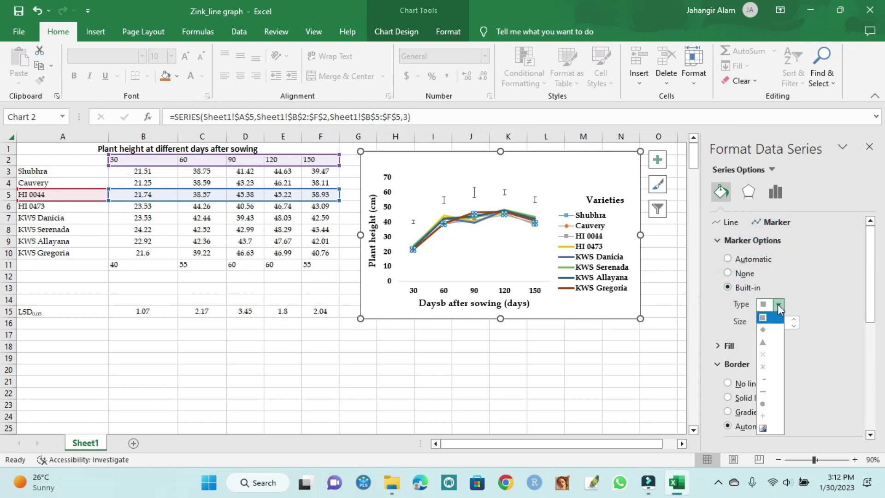
click(764, 342)
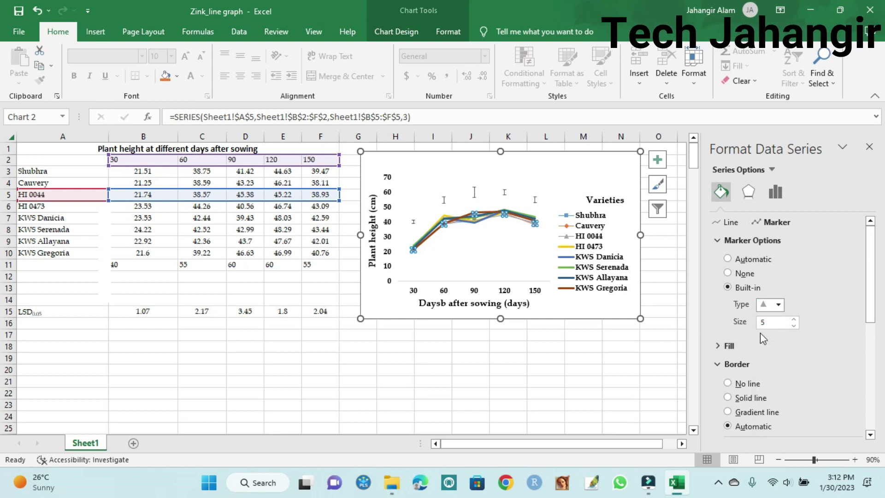
Add built-in X-shaped markers to the HI 0473 series line
click(771, 169)
click(814, 350)
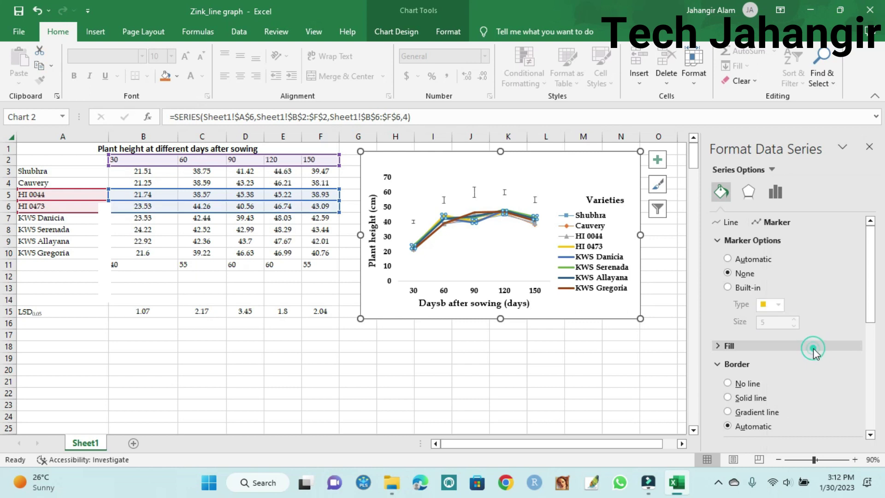
click(731, 287)
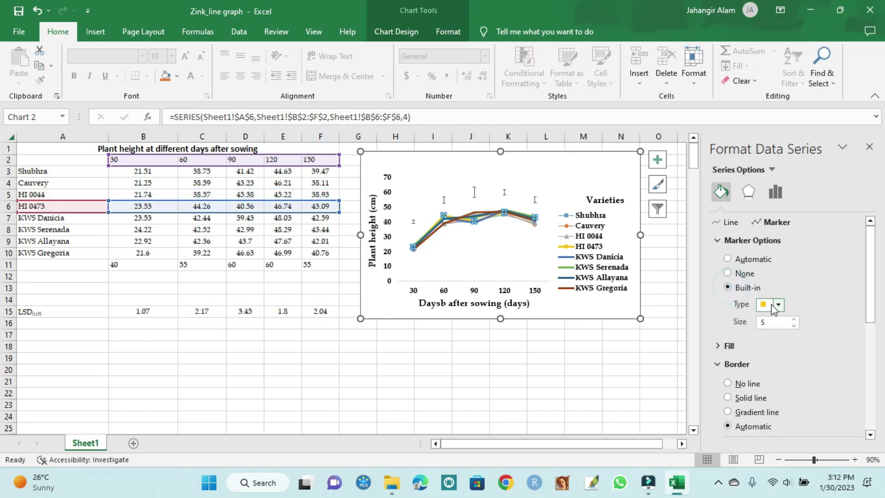
click(778, 304)
click(765, 356)
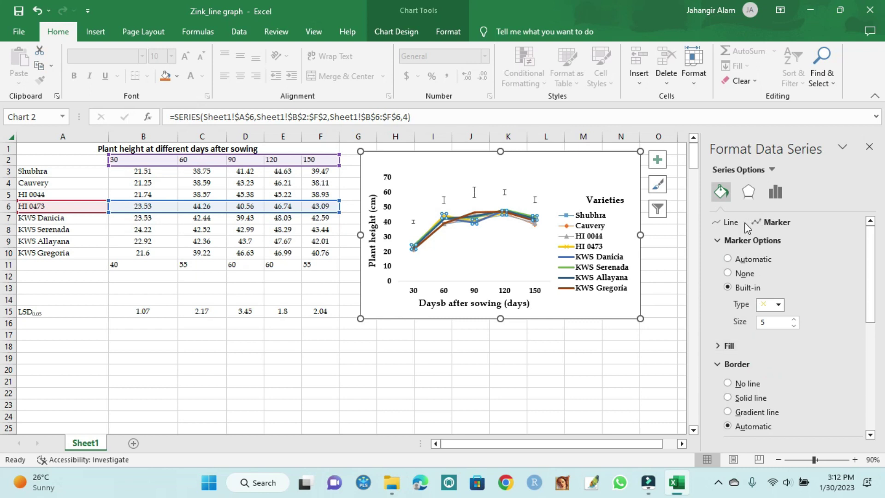
Reduce the line width of the HI 0473 series to make it thinner
click(731, 222)
click(858, 360)
click(858, 368)
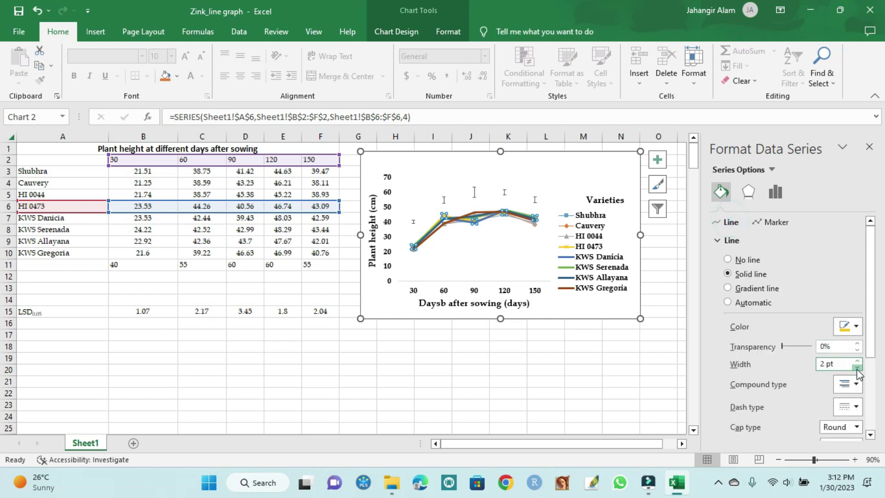
click(858, 368)
Reduce the line width of the KWS Danicia series to 1 pt
click(772, 169)
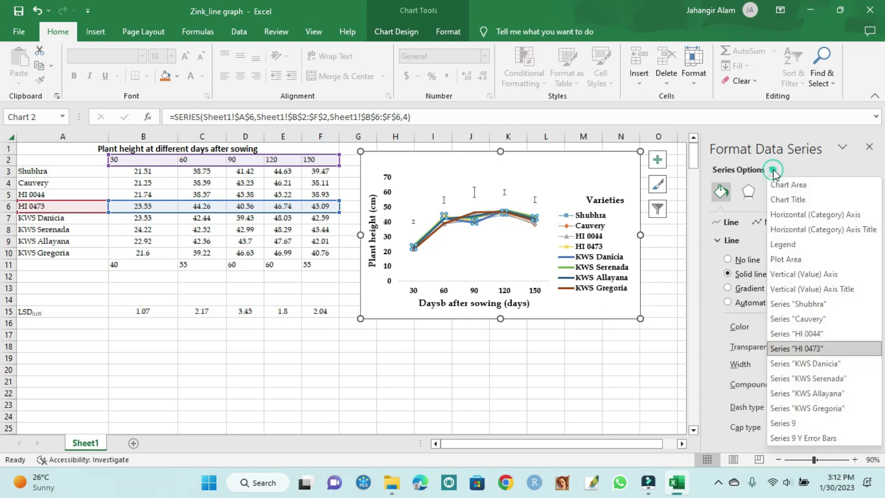
click(832, 364)
click(857, 368)
click(856, 368)
click(856, 367)
click(856, 367)
click(856, 368)
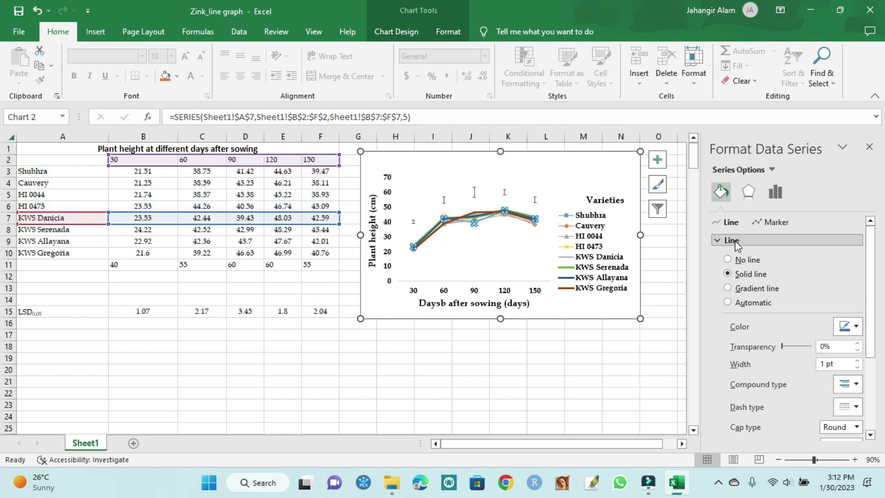
Add built-in asterisk-shaped markers to the KWS Danicia series line
click(771, 223)
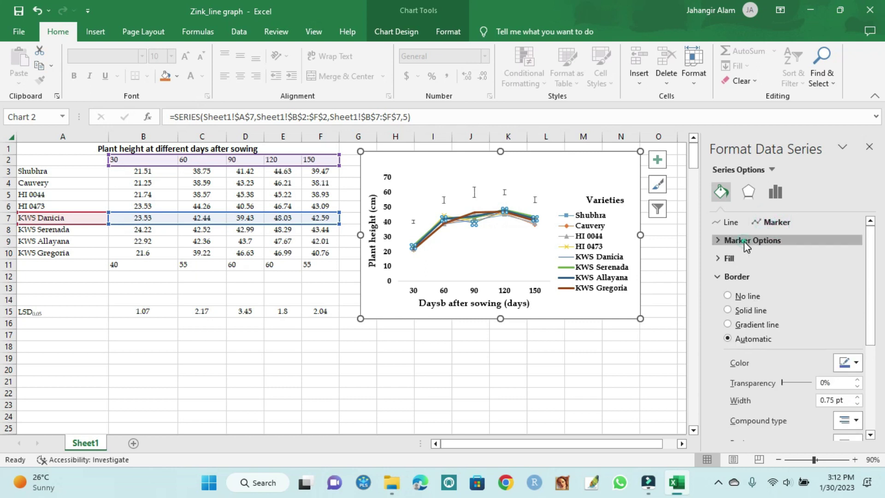
click(744, 241)
click(731, 287)
click(778, 305)
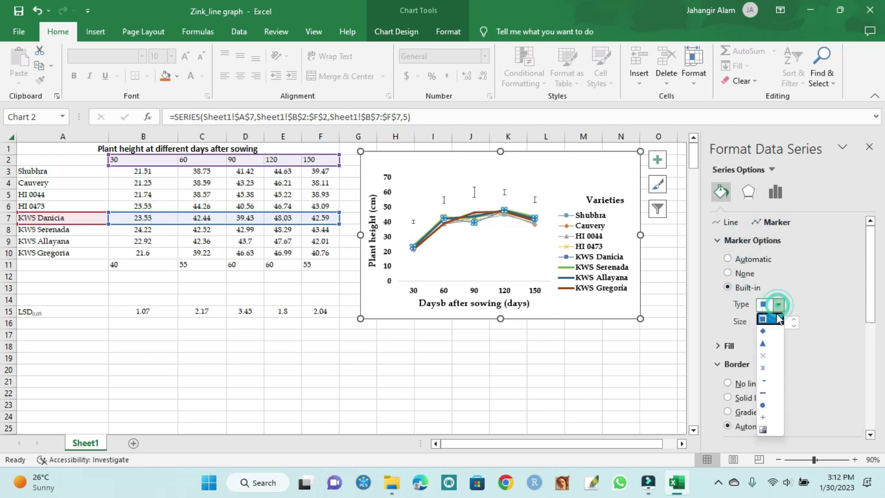
click(770, 369)
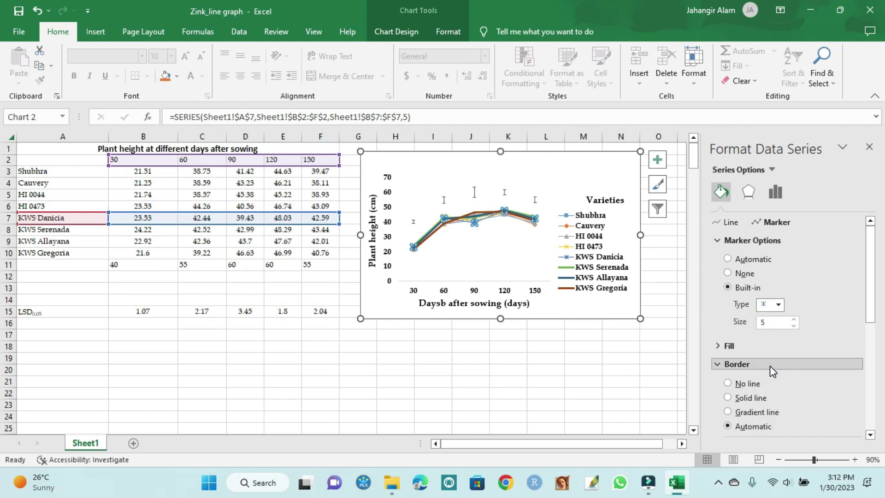
Add built-in circle markers to the KWS Serenada series line
click(770, 170)
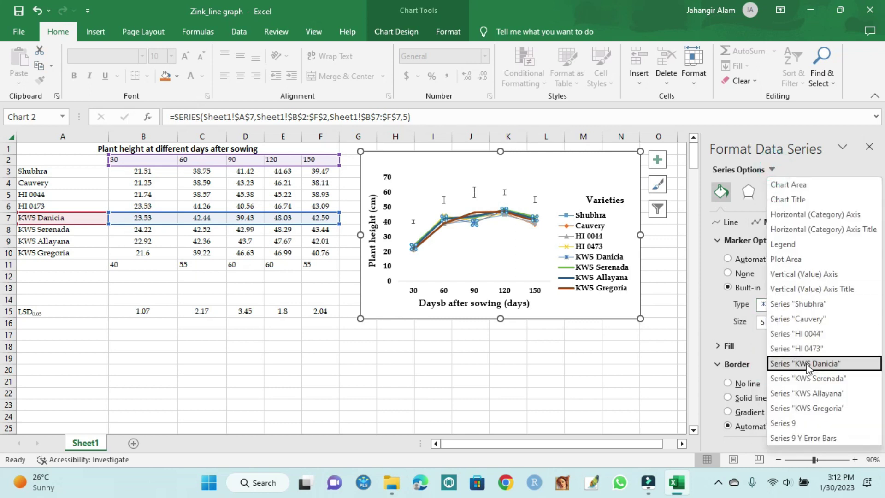
click(809, 378)
click(728, 287)
click(778, 304)
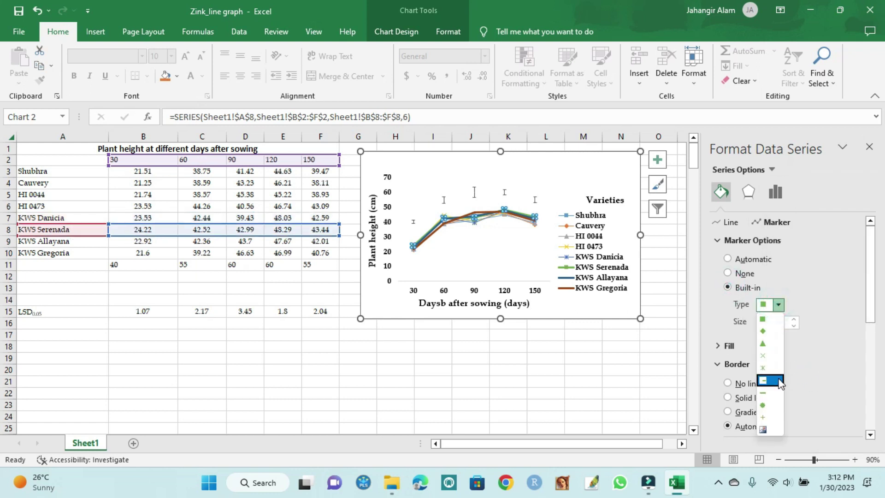
click(777, 405)
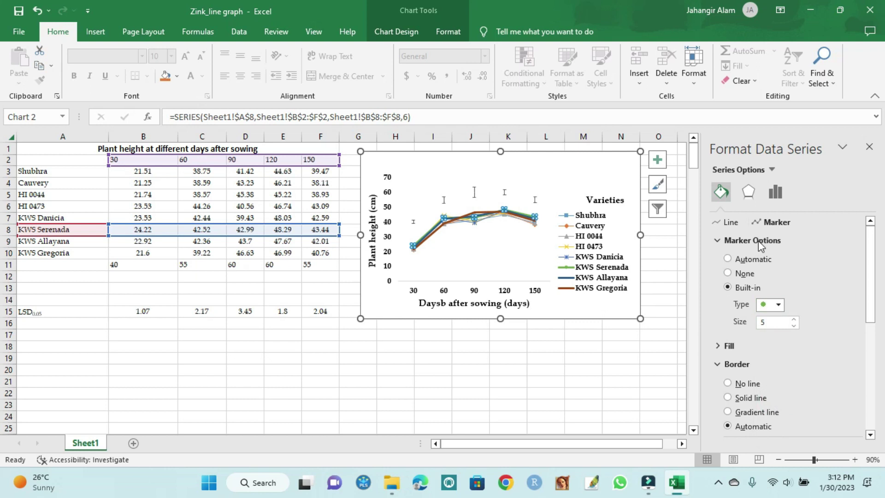
Reduce the line width of the KWS Serenada series to make it thinner
click(730, 221)
click(858, 367)
click(858, 367)
click(858, 367)
click(859, 367)
click(859, 368)
click(858, 367)
click(858, 362)
Reduce the line width of the KWS Allayana series to make it thinner
click(771, 169)
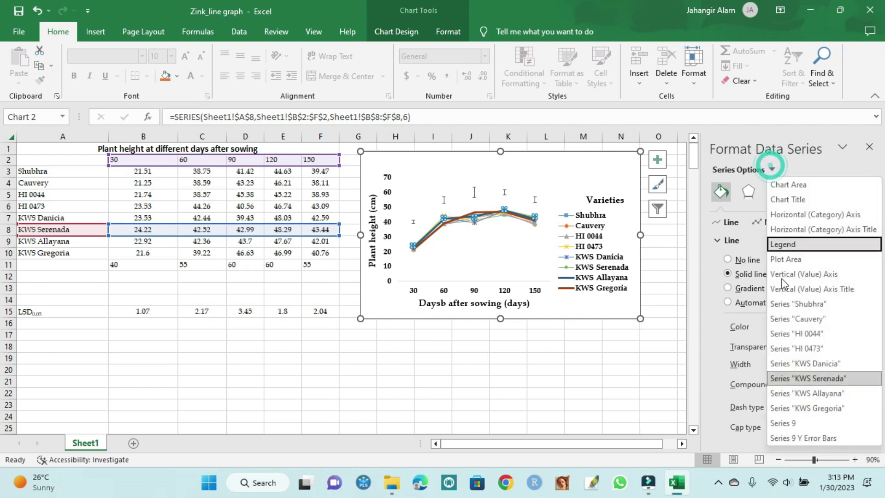
click(814, 394)
click(858, 367)
click(858, 368)
click(858, 367)
click(859, 368)
Add built-in plus-sign markers to the KWS Allayana series line
click(770, 223)
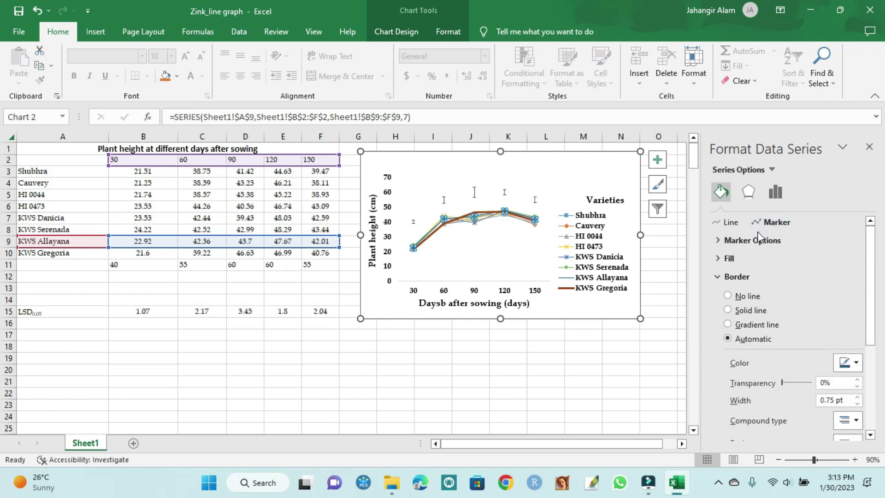
click(742, 240)
click(728, 287)
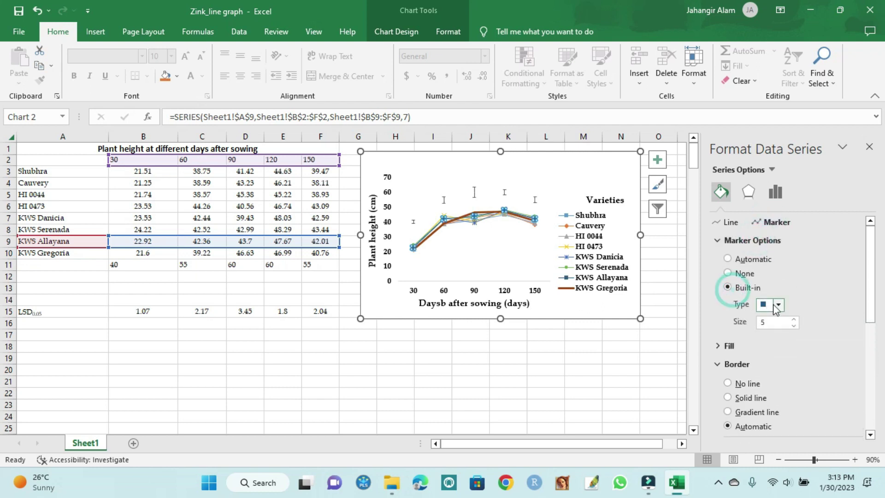
click(778, 305)
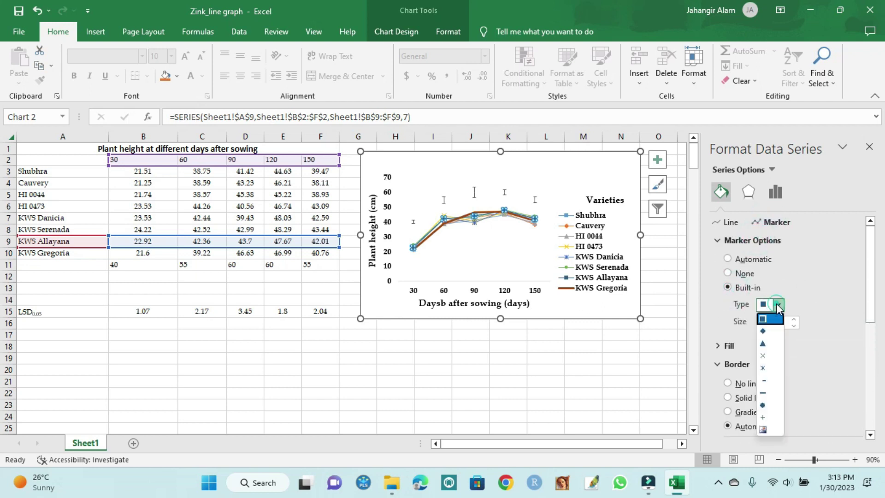
click(778, 419)
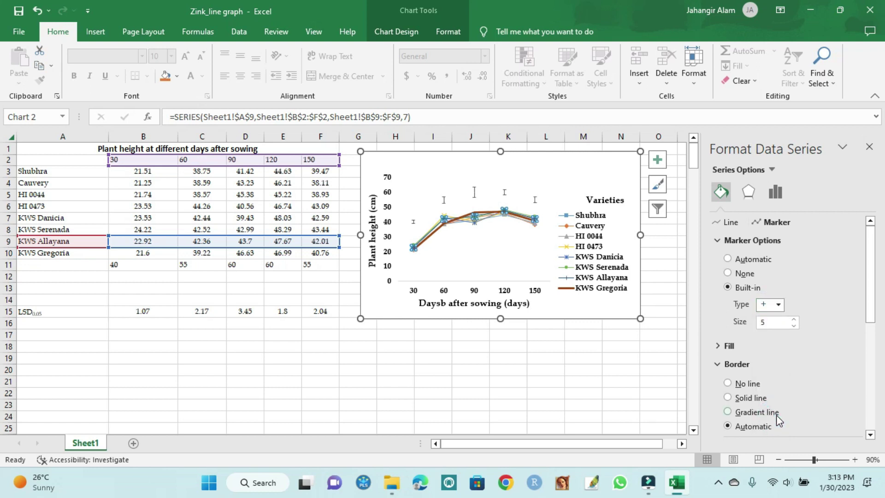
Add built-in diamond markers to the KWS Gregoria series line
click(773, 170)
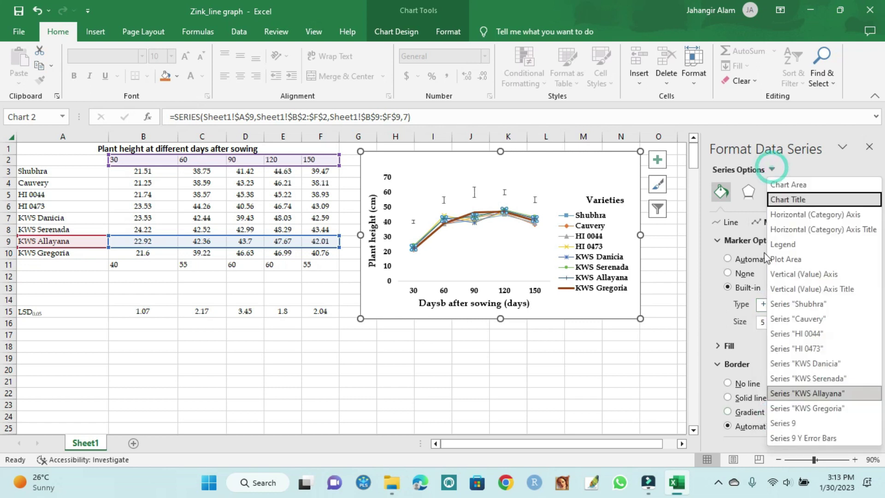
click(825, 408)
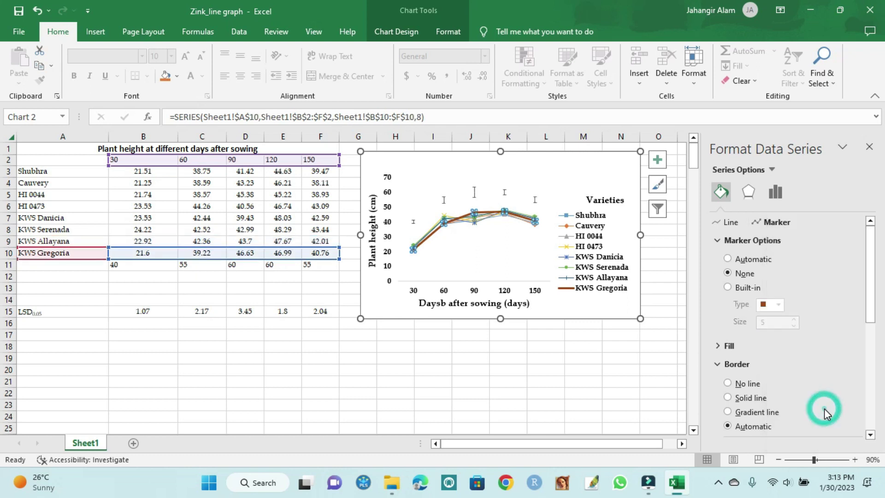
click(729, 287)
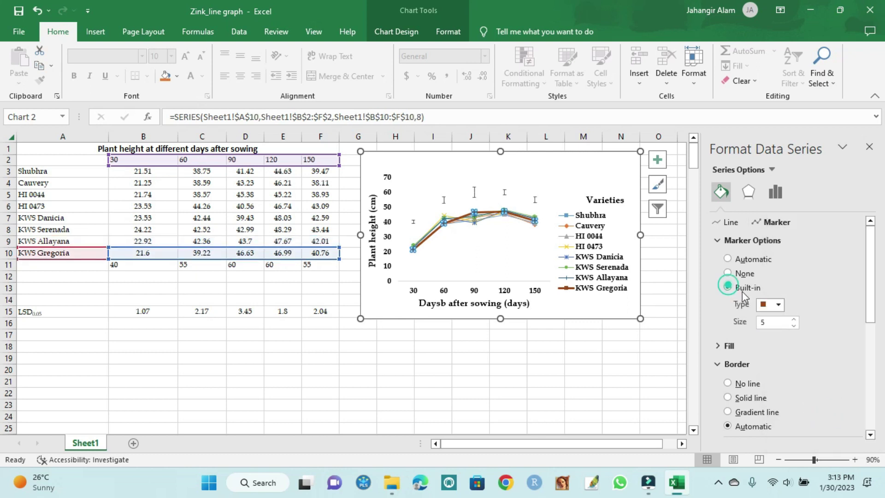
click(778, 304)
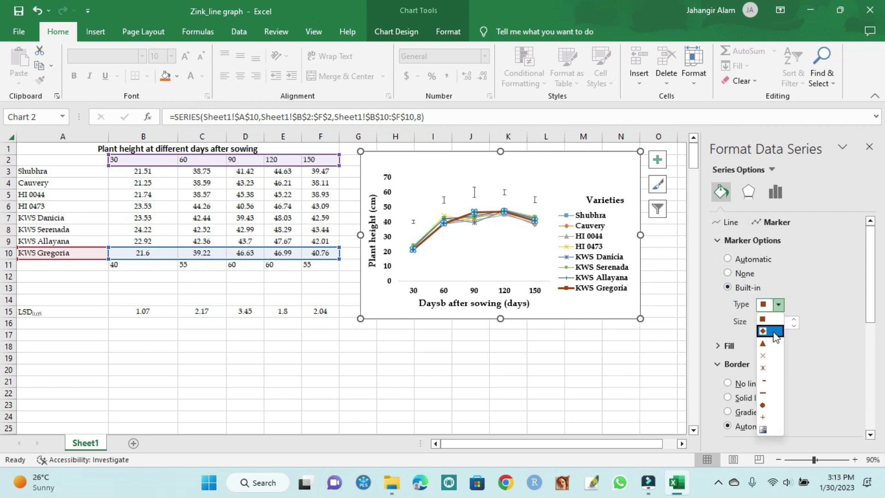
click(774, 330)
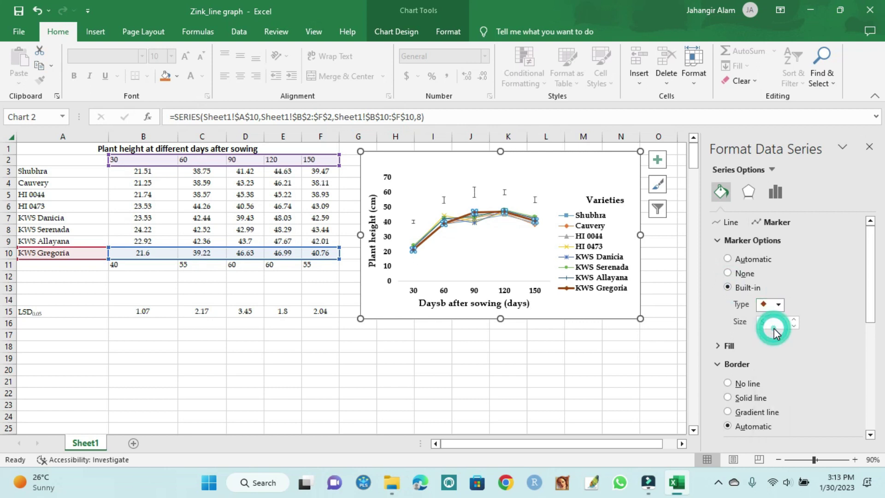
Reduce the line width of the KWS Gregoria series and deselect the chart
click(732, 222)
click(857, 367)
click(857, 368)
click(857, 368)
click(857, 368)
click(857, 368)
click(625, 359)
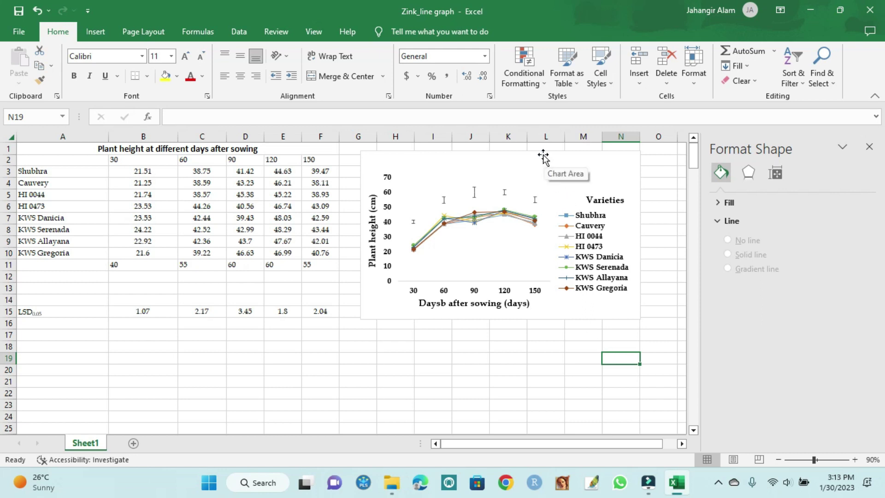
Move the chart down to about rows 6 to 20 and give the chart area a solid black border
drag(543, 154, 507, 206)
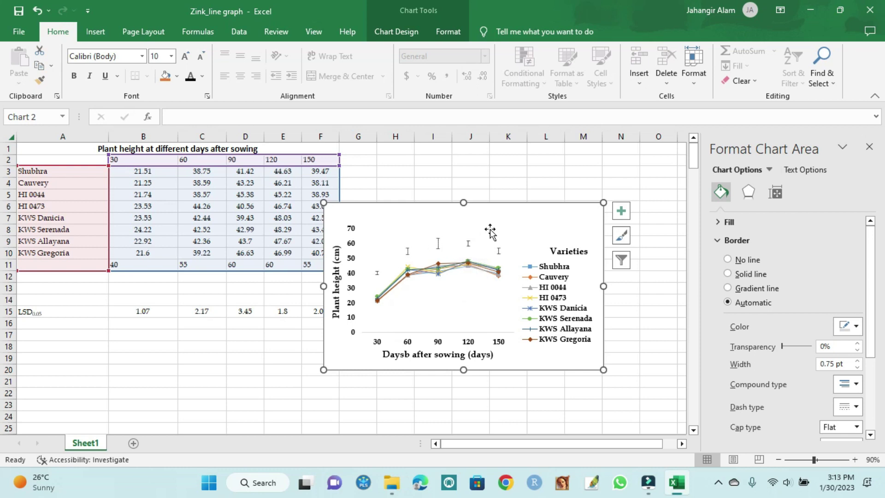
click(501, 204)
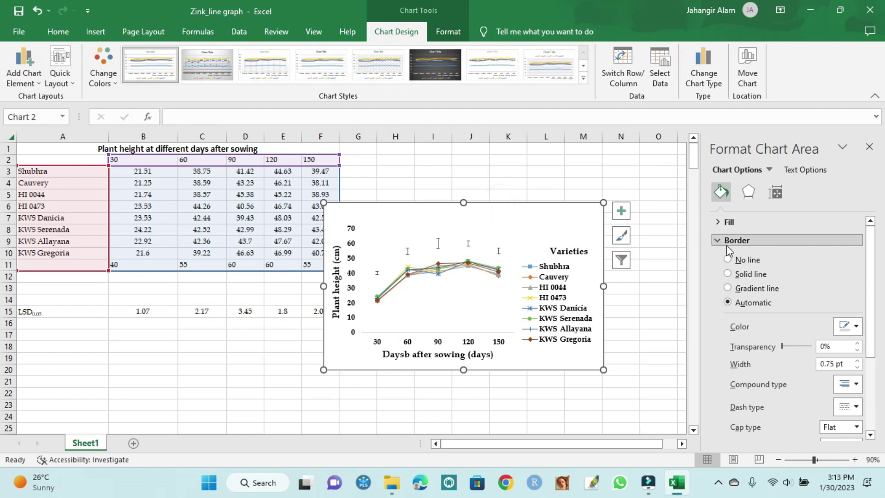
click(730, 275)
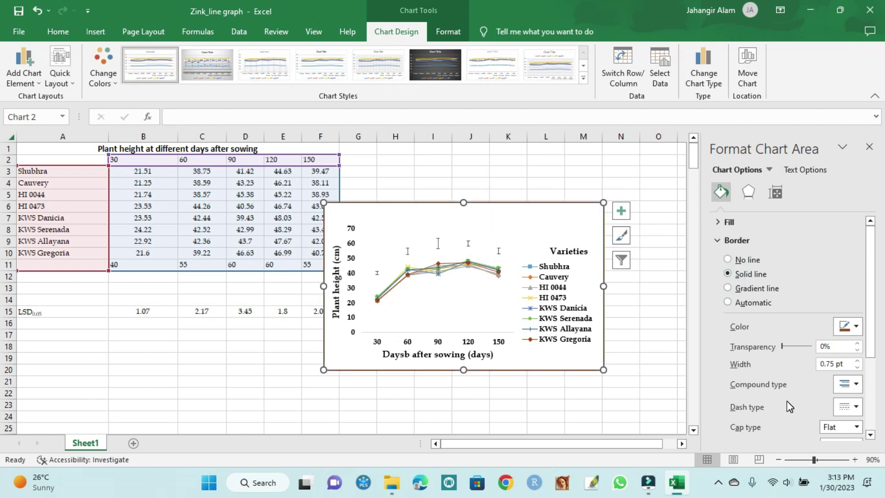
click(857, 328)
click(789, 358)
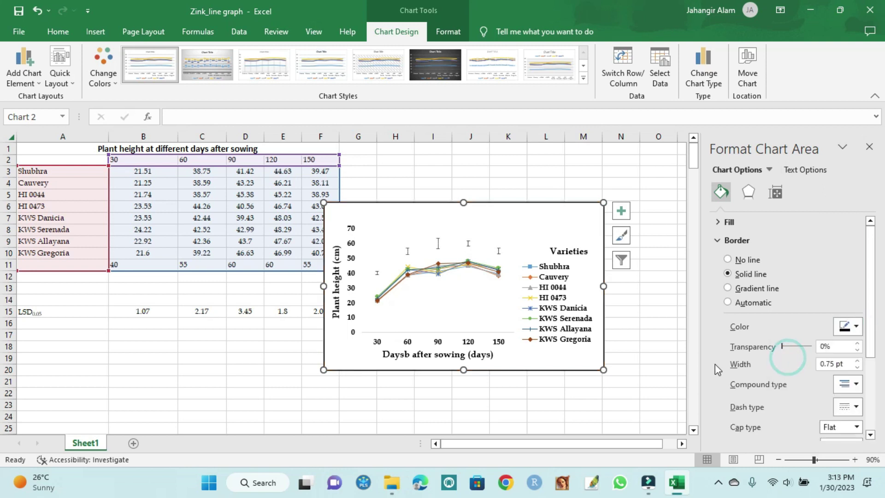
click(676, 352)
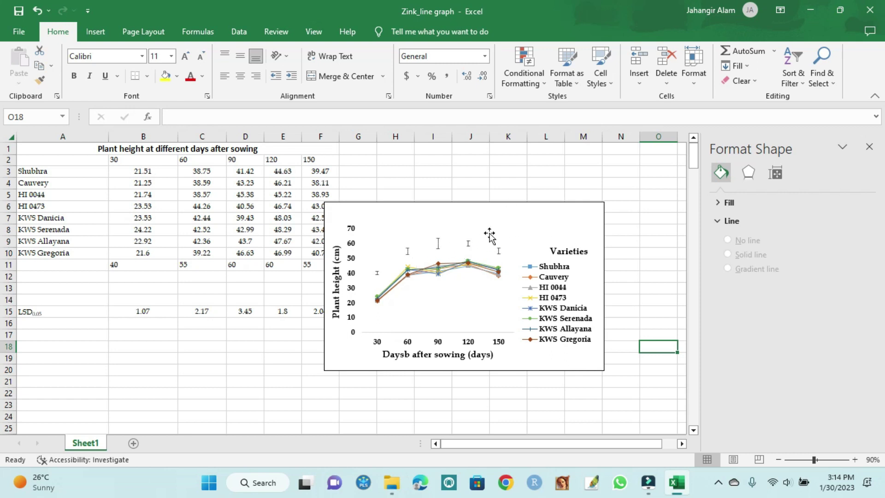
Copy the chart, then create a new Microsoft Word document on the desktop and open it in a maximized window
click(496, 203)
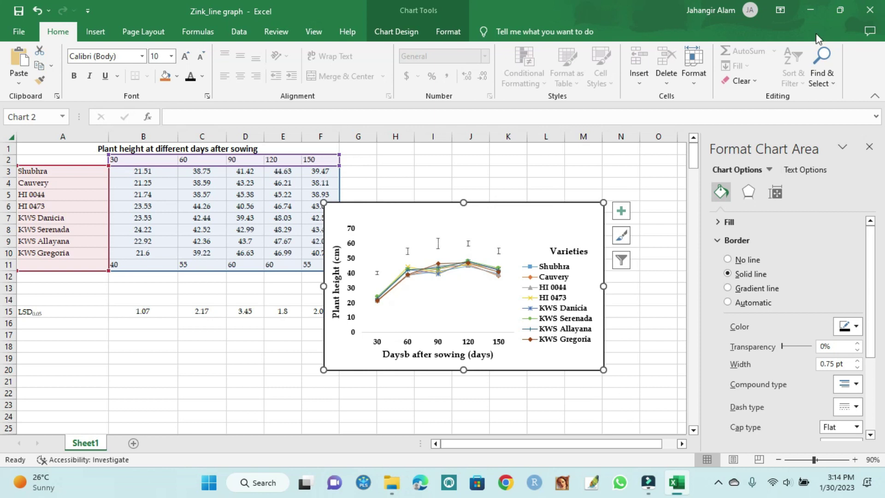
click(806, 9)
right_click(541, 129)
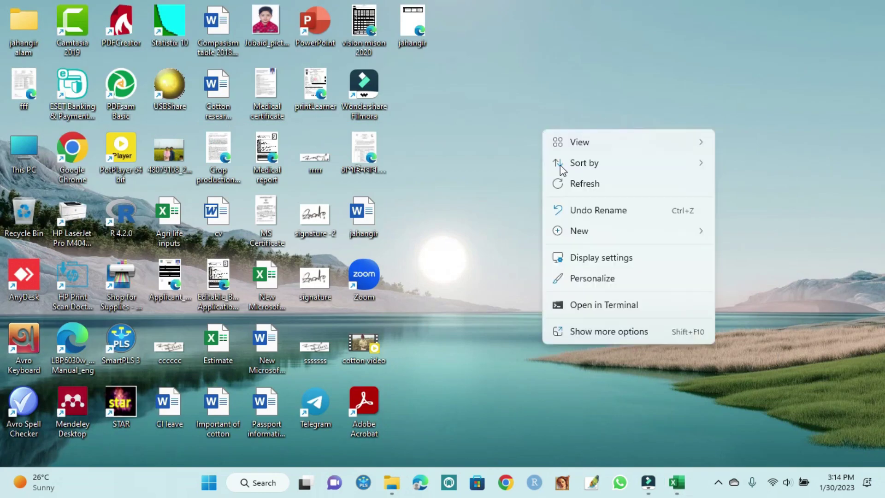
click(570, 232)
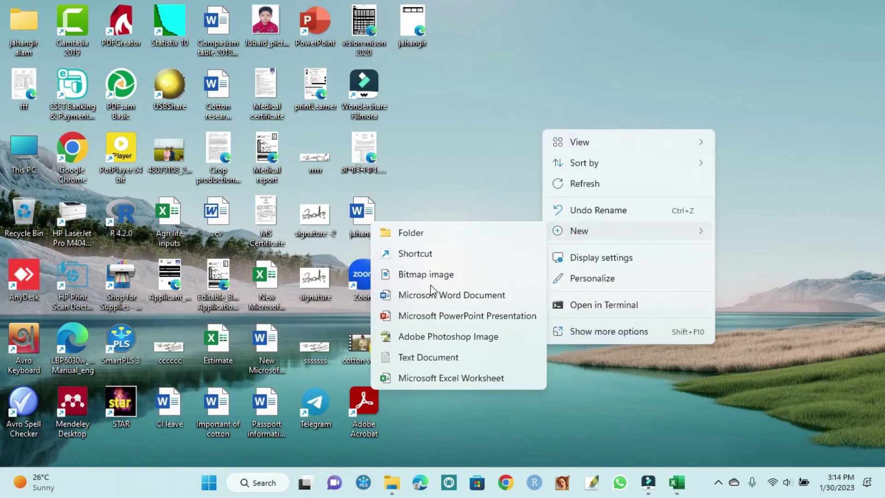
click(428, 295)
click(419, 94)
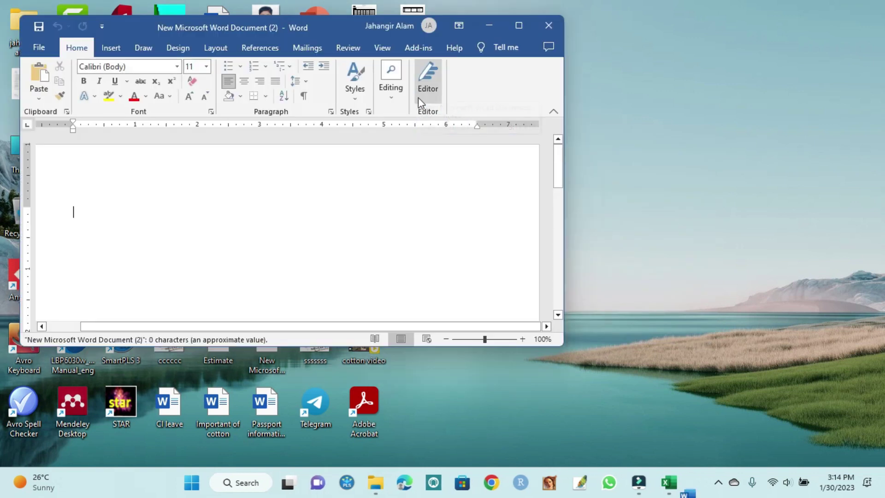
click(518, 26)
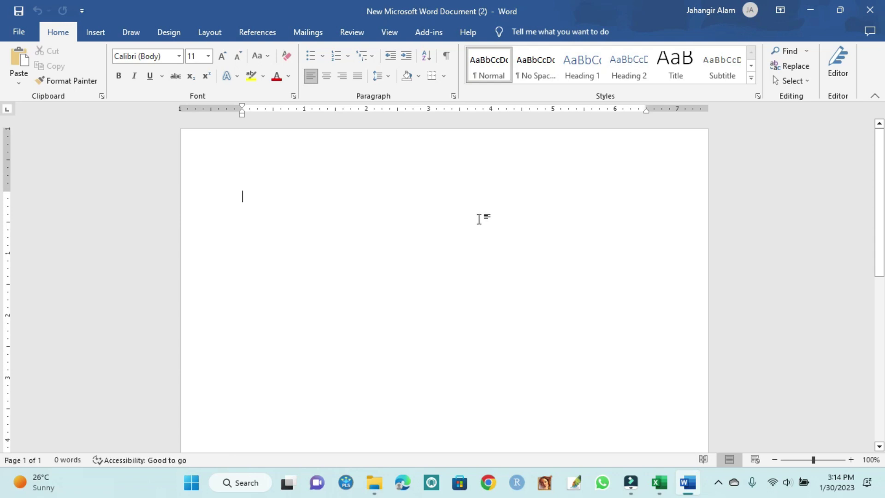
Paste the copied chart into the blank Word document using the destination theme with an embedded workbook
right_click(479, 220)
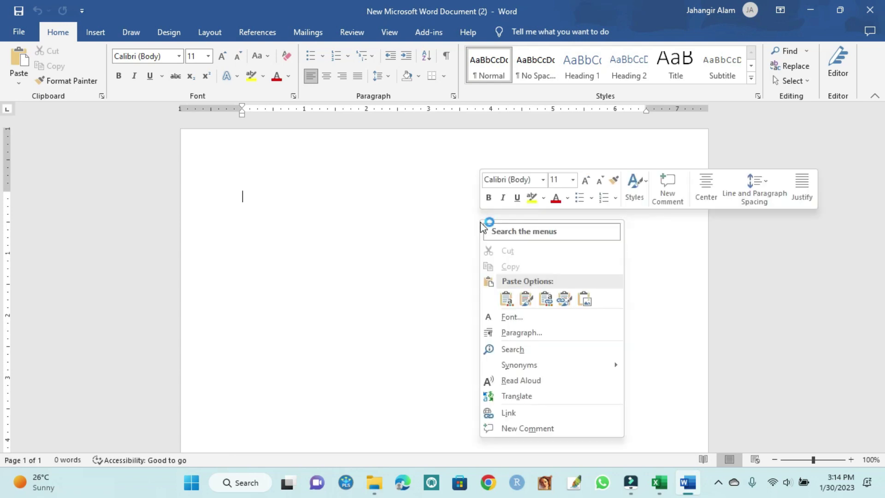
click(509, 298)
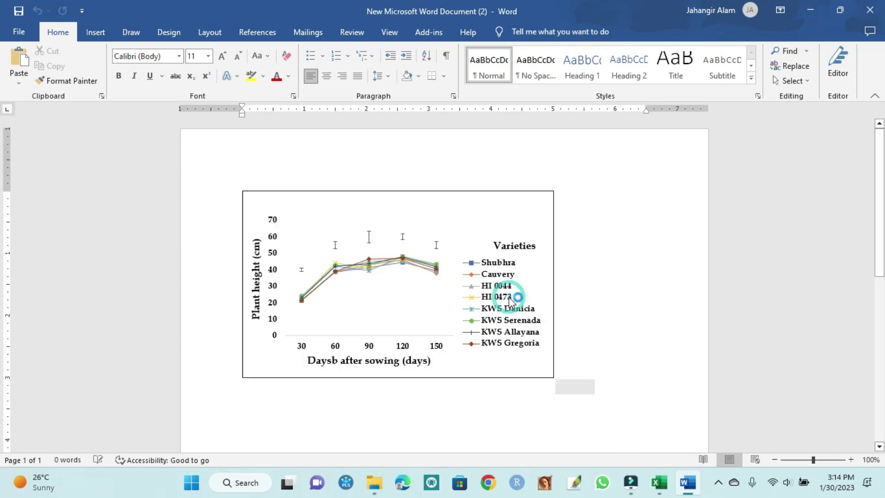
Enlarge the pasted chart to about 6.8 inches wide and 3.6 inches high, slightly past the page's text margin
click(488, 193)
drag(553, 377, 664, 417)
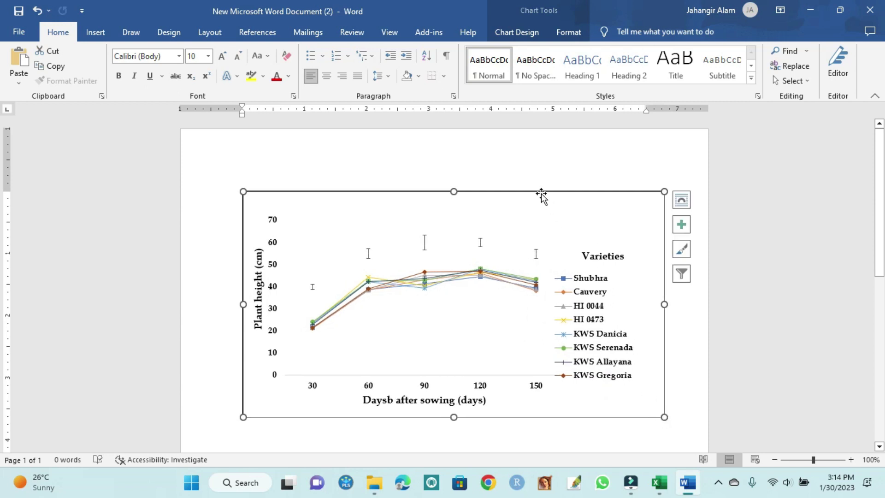
Try to emphasise the LSD error bars by applying bold and a different font colour, and deselect the chart
click(481, 242)
double_click(481, 243)
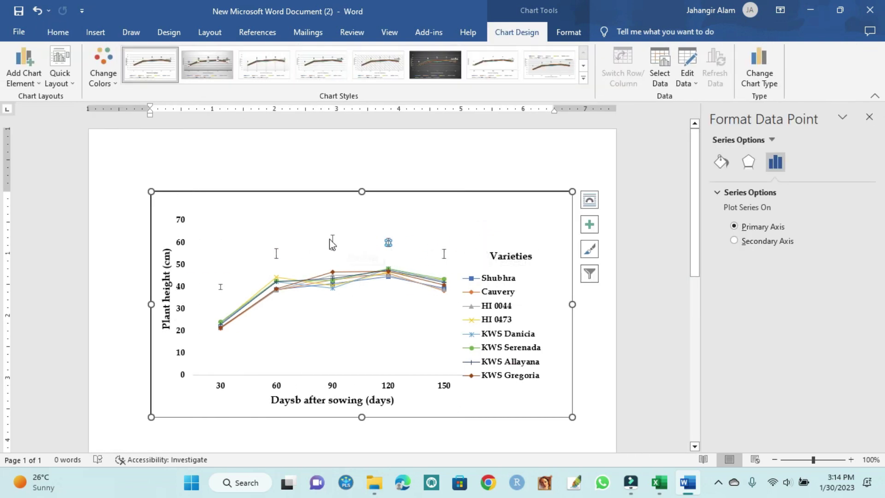
click(332, 238)
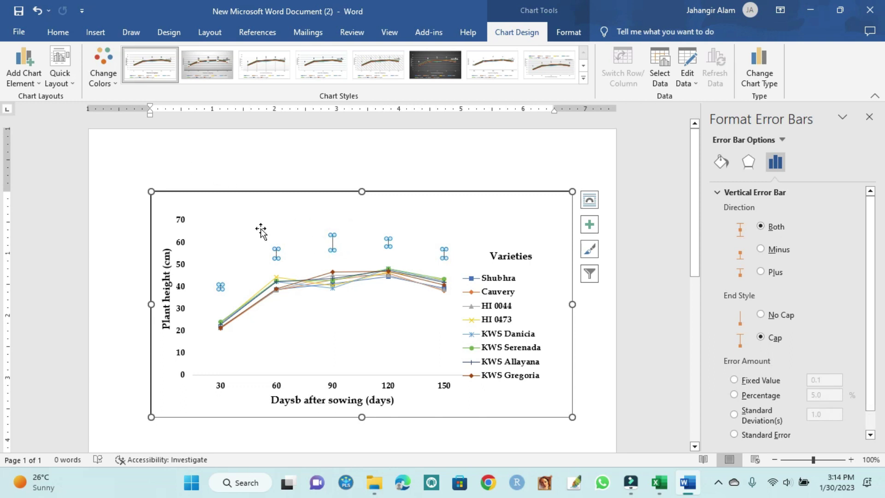
click(58, 32)
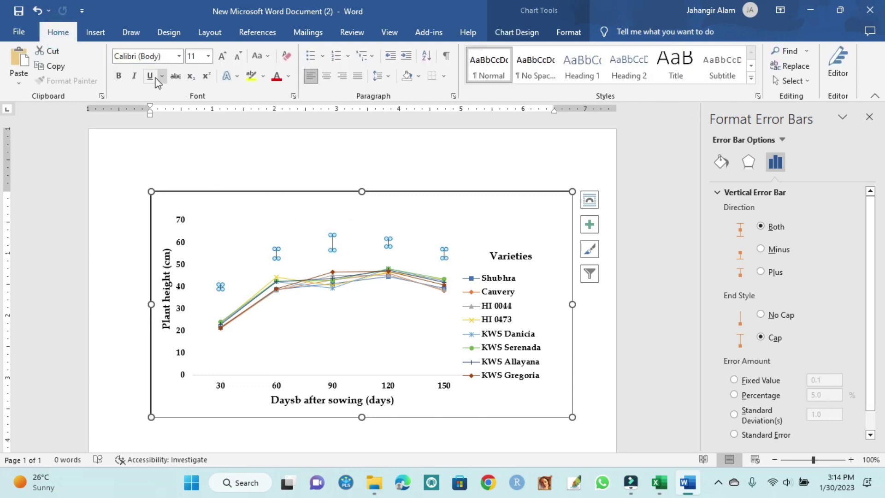
click(118, 75)
click(287, 80)
click(299, 89)
click(629, 267)
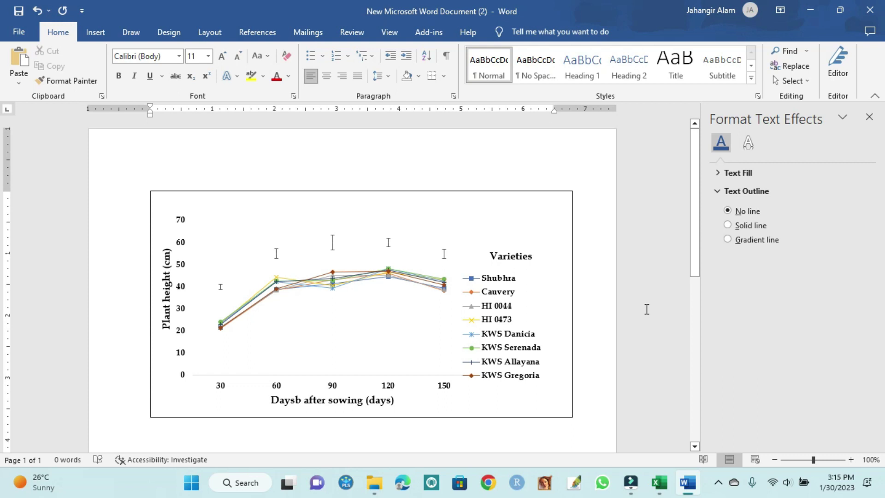
Narrow the legend so it sits closer to the chart's right border, and move the Varieties label directly above it
click(510, 257)
click(523, 316)
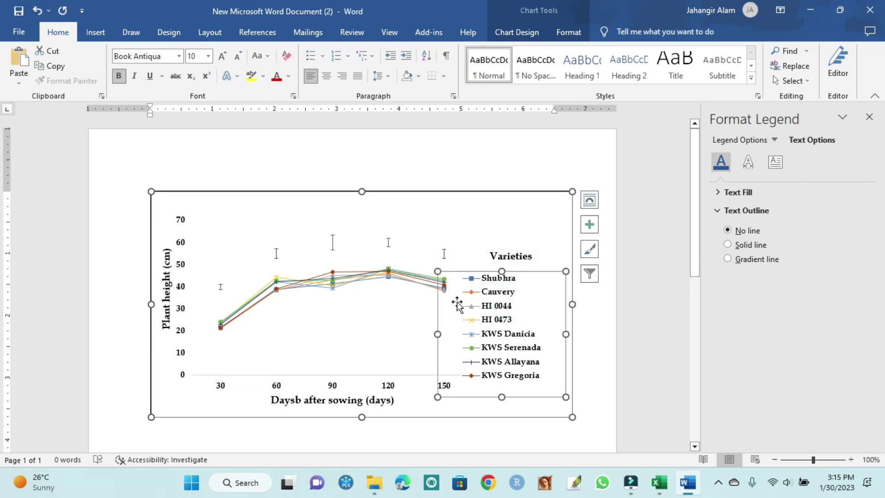
drag(438, 334, 471, 336)
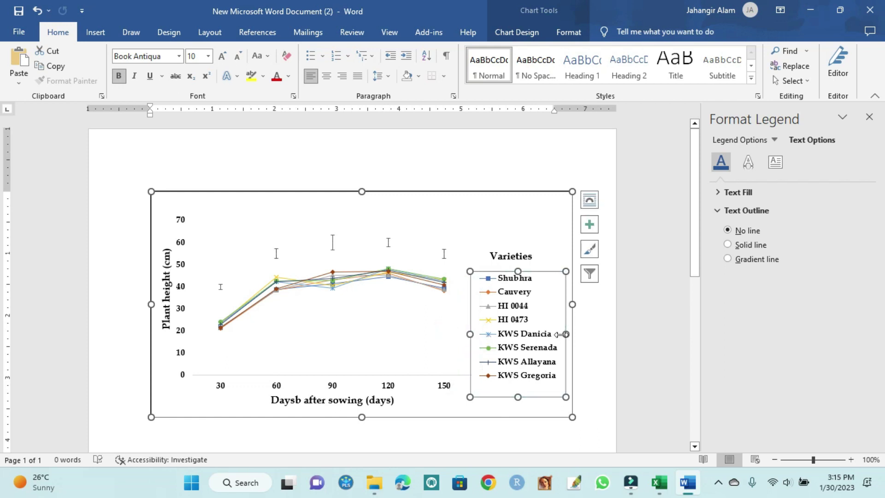
drag(566, 333, 569, 334)
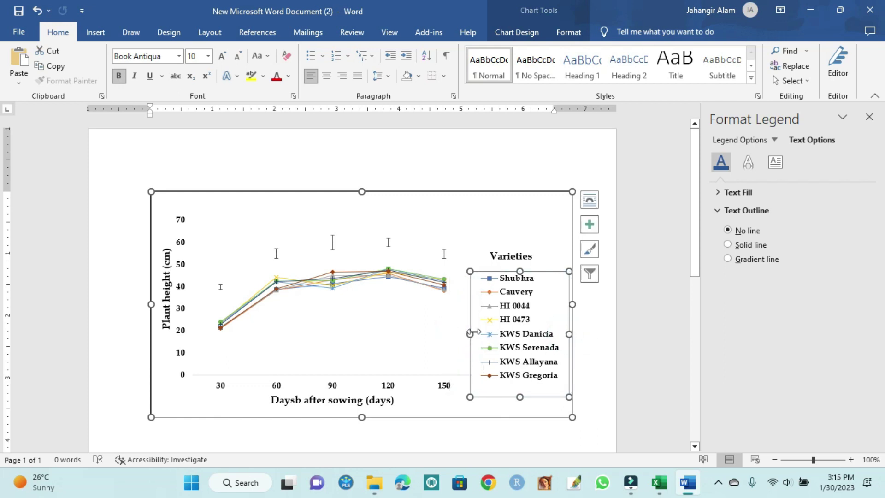
drag(470, 332, 487, 334)
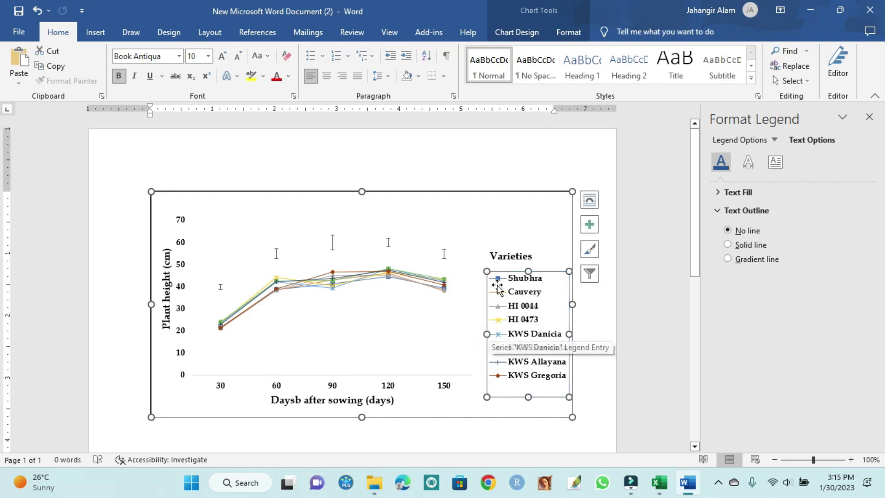
click(501, 262)
drag(503, 251, 527, 259)
Enlarge the plot area up to near the chart's upper border and across to the legend
click(369, 241)
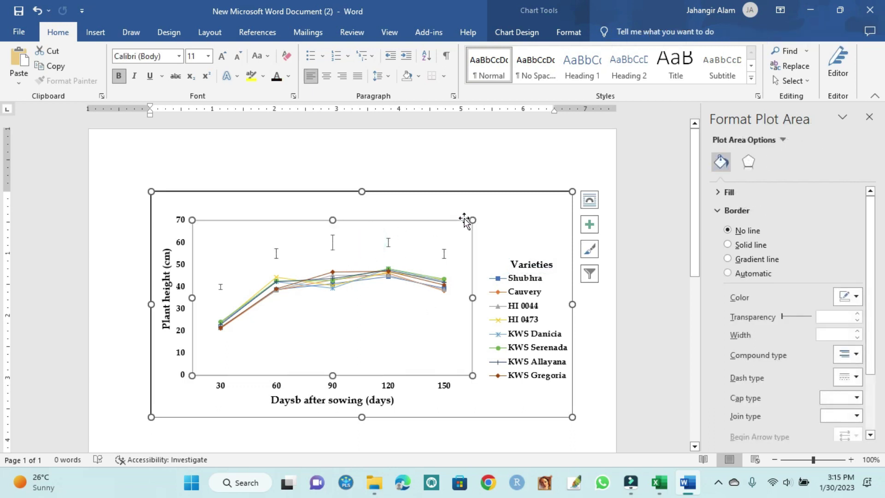
drag(472, 220, 486, 205)
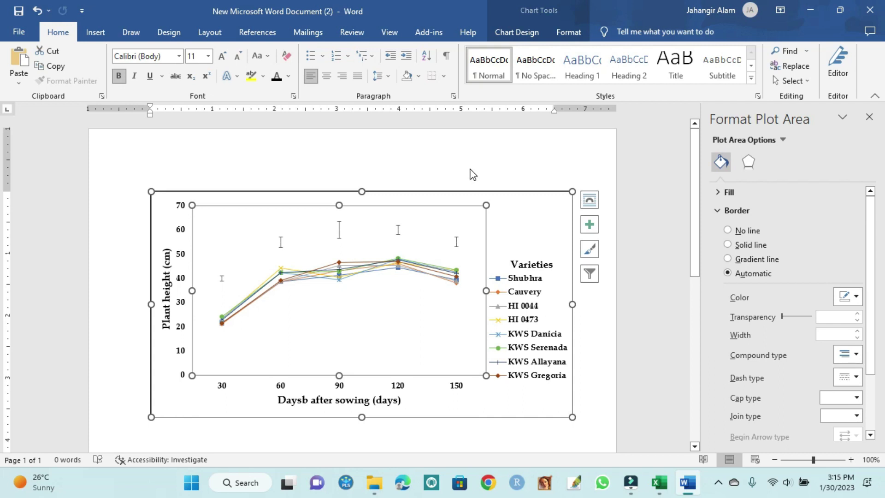
Correct the typo in the horizontal axis title so it reads "Days after sowing (days)"
click(303, 401)
click(308, 400)
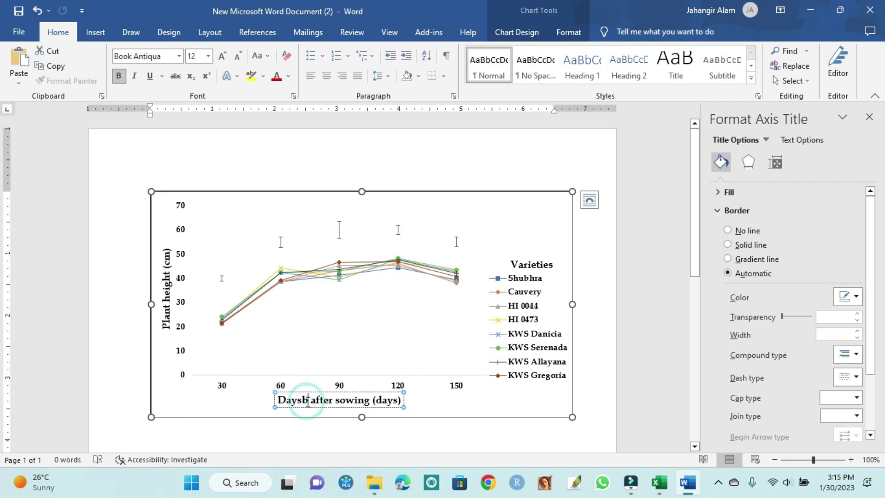
key(BackSpace)
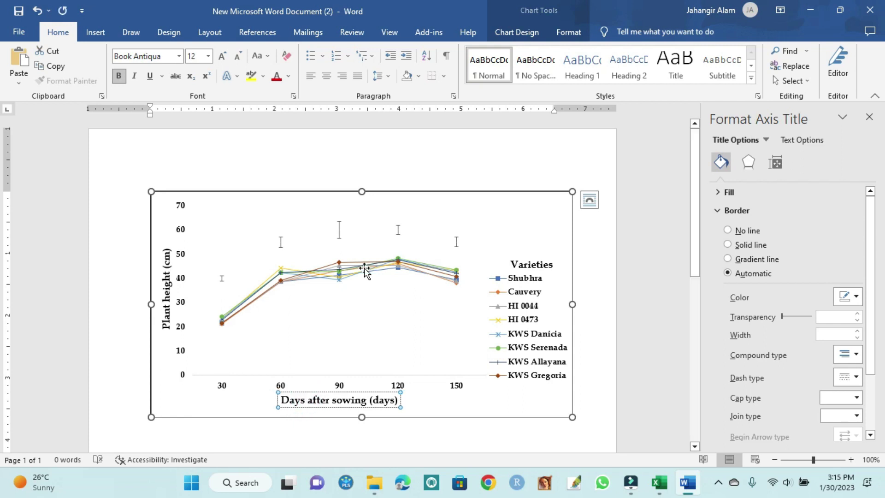